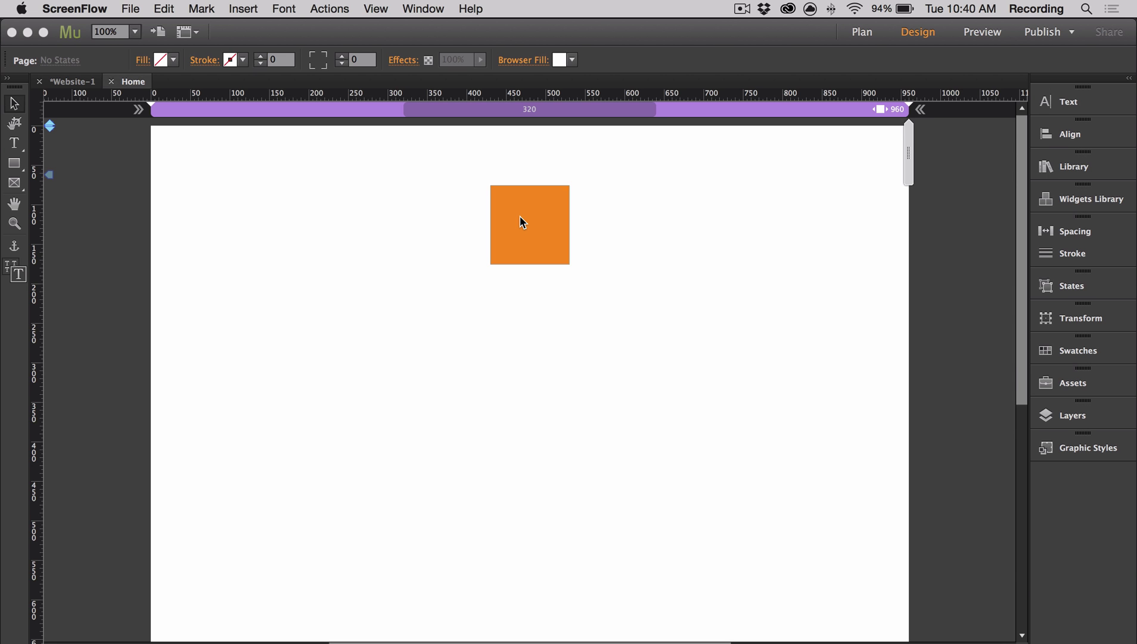
# Reload the Animated Entry Pro demo preview in Chrome and scroll down to 'Just use tooltips'
pyautogui.press('super+Tab')
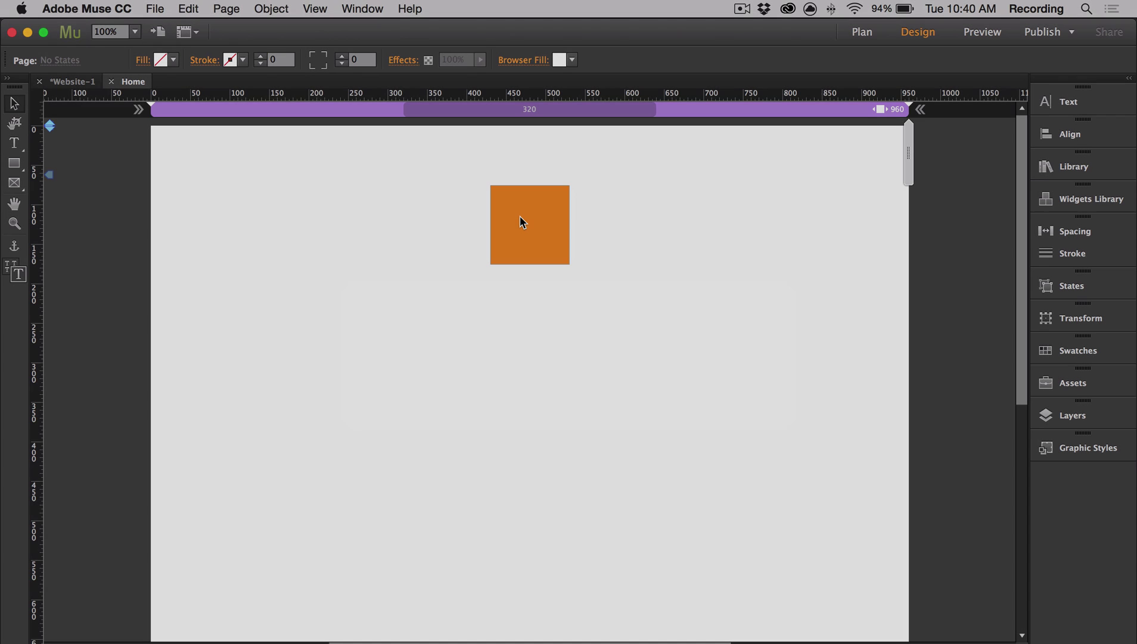
pyautogui.press('super+Tab')
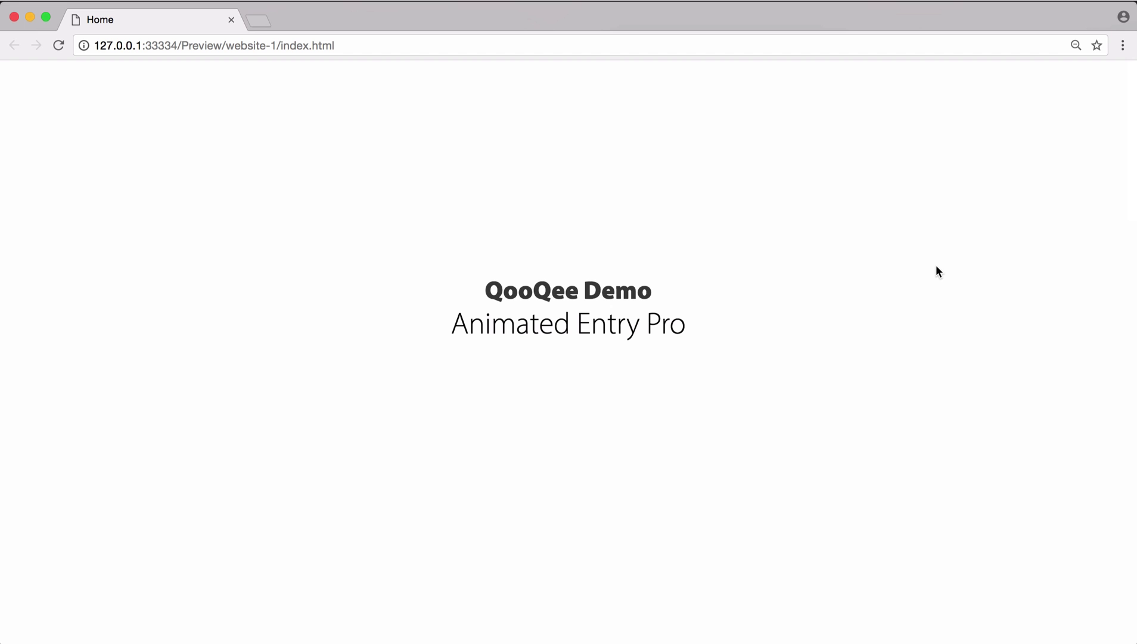
pyautogui.press('super+r')
pyautogui.scroll(-5, 936, 272)
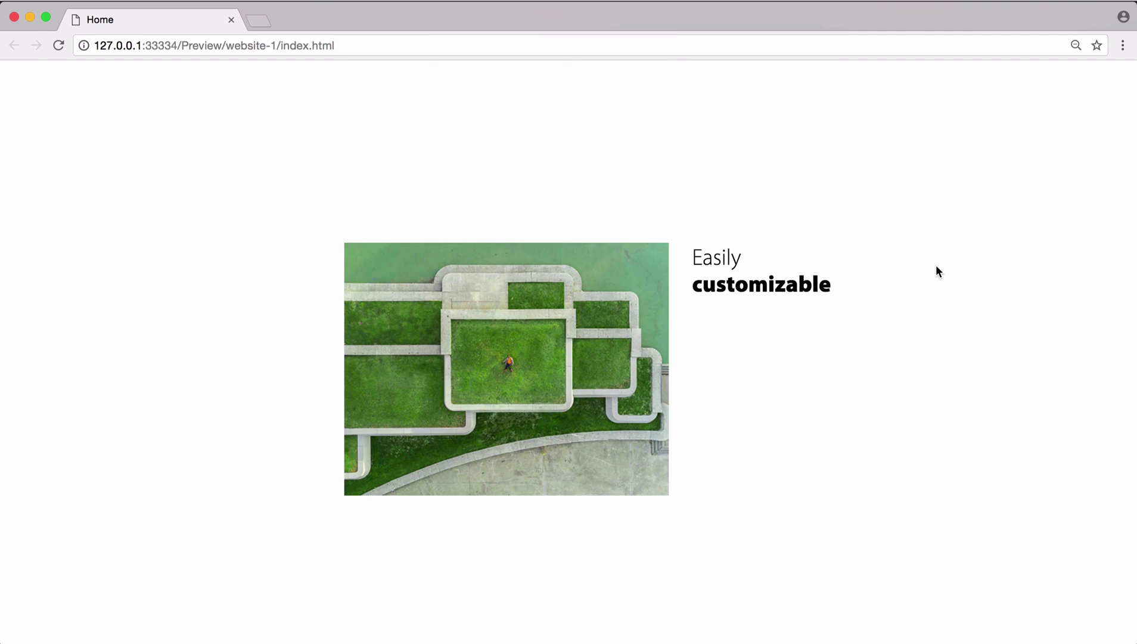
pyautogui.scroll(-5, 937, 272)
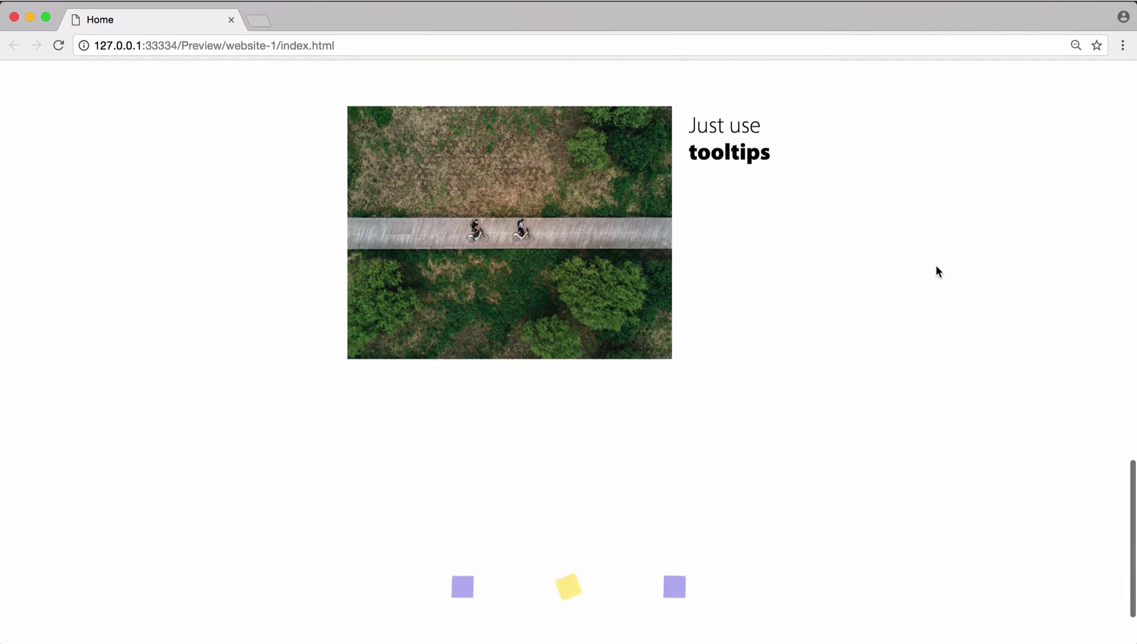
pyautogui.scroll(-3, 936, 271)
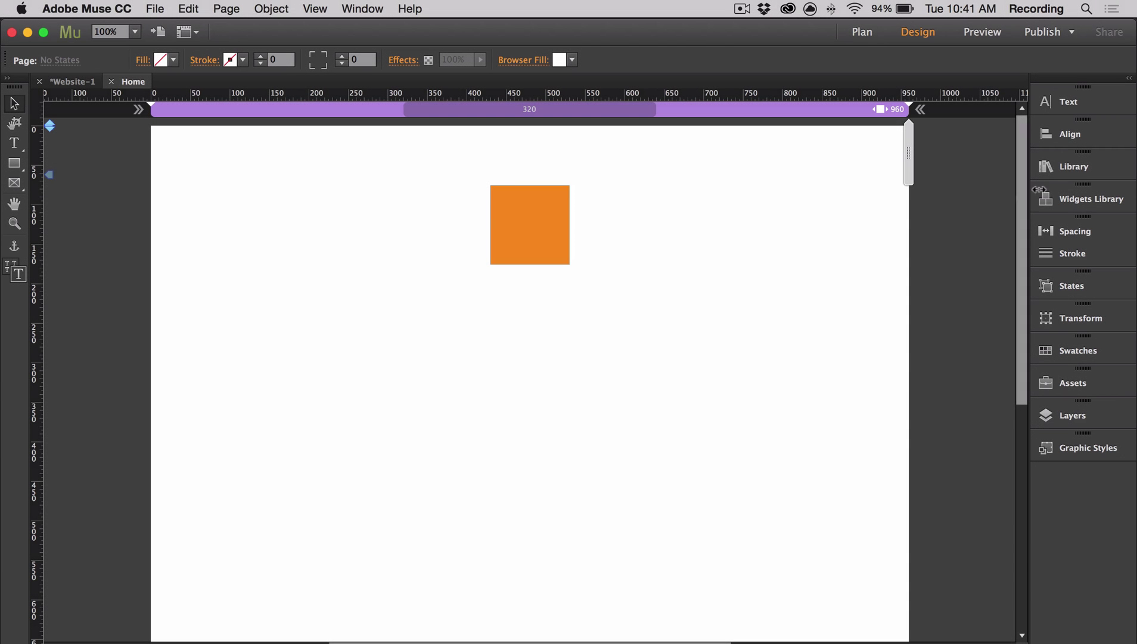
# Drag Animated Entry Pro from the QooQee Widgets library onto the Home page and open its options
pyautogui.click(1067, 167)
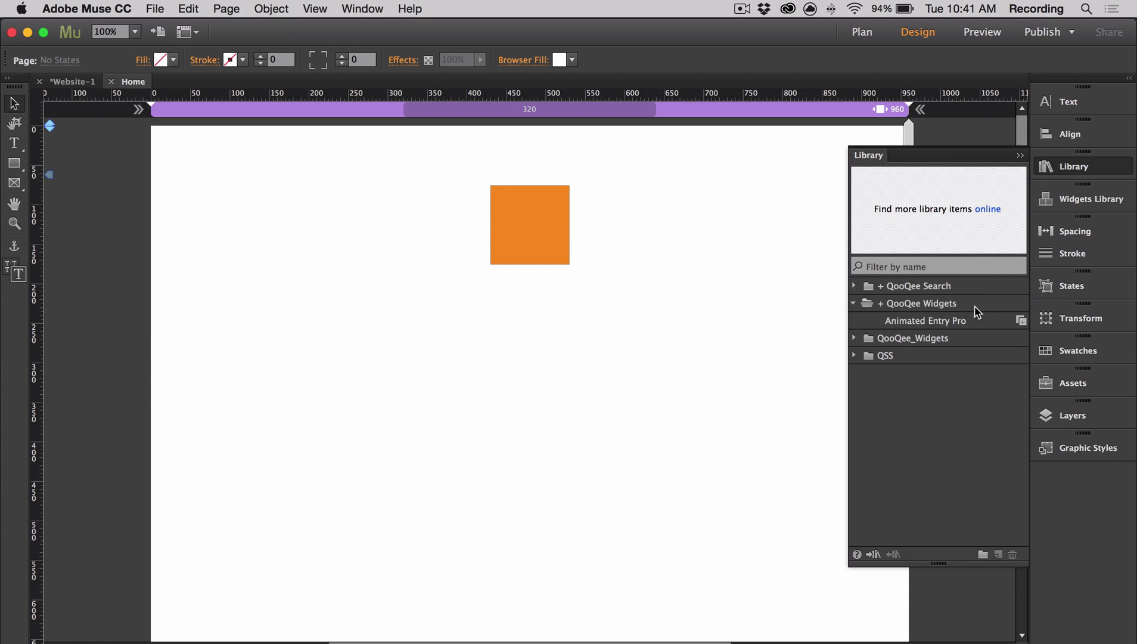
pyautogui.moveTo(990, 321); pyautogui.dragTo(93, 127)
pyautogui.doubleClick(310, 165)
pyautogui.click(310, 166)
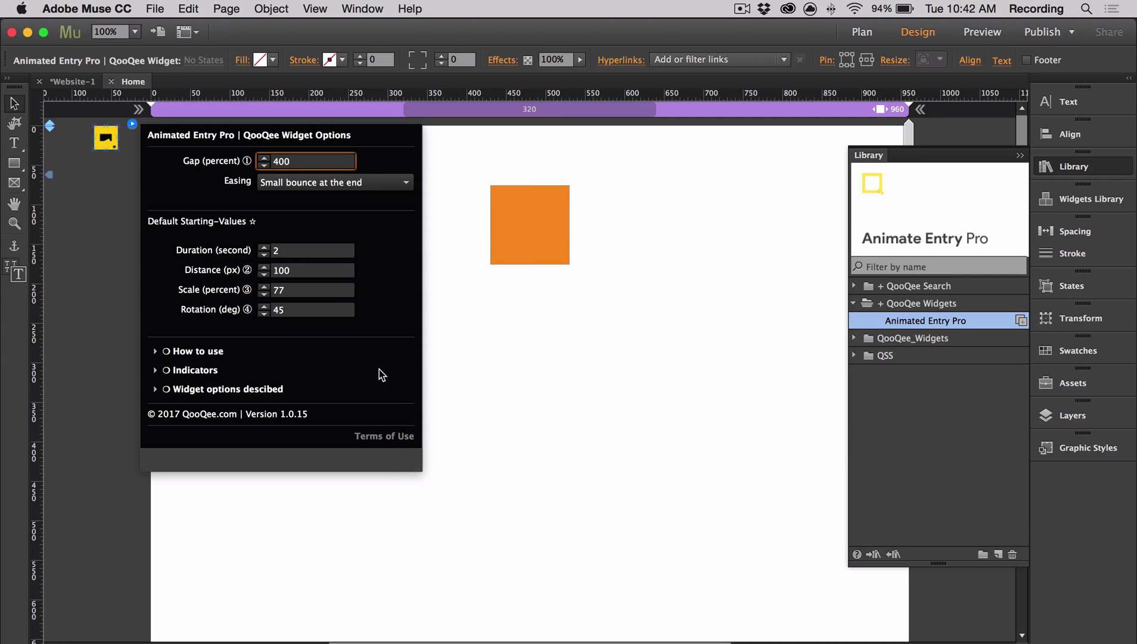
pyautogui.click(395, 188)
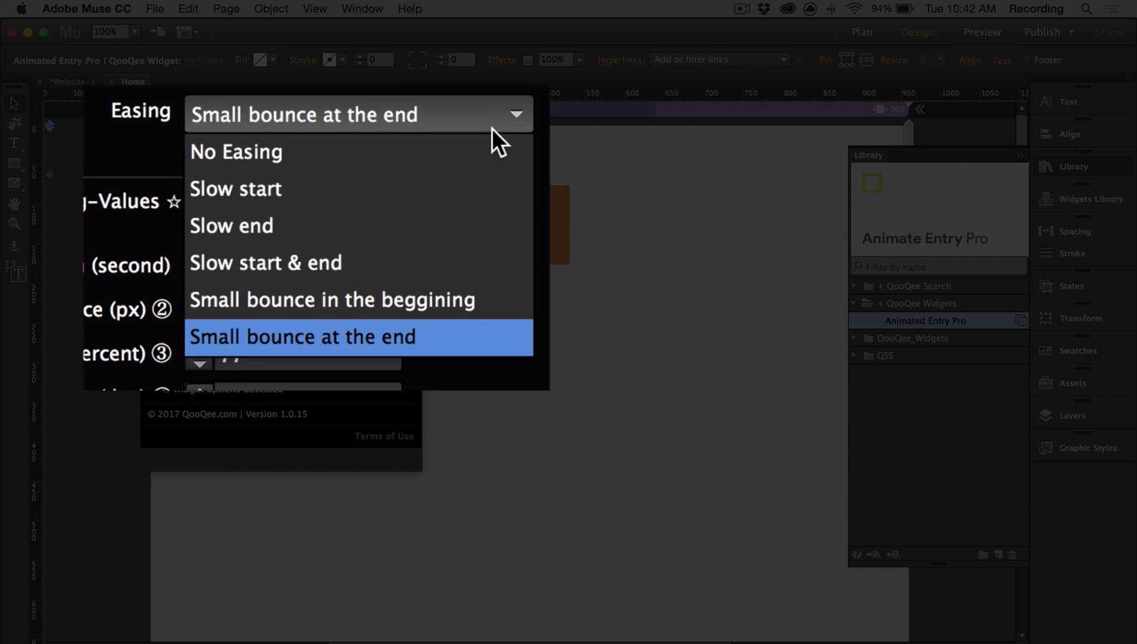
pyautogui.click(491, 128)
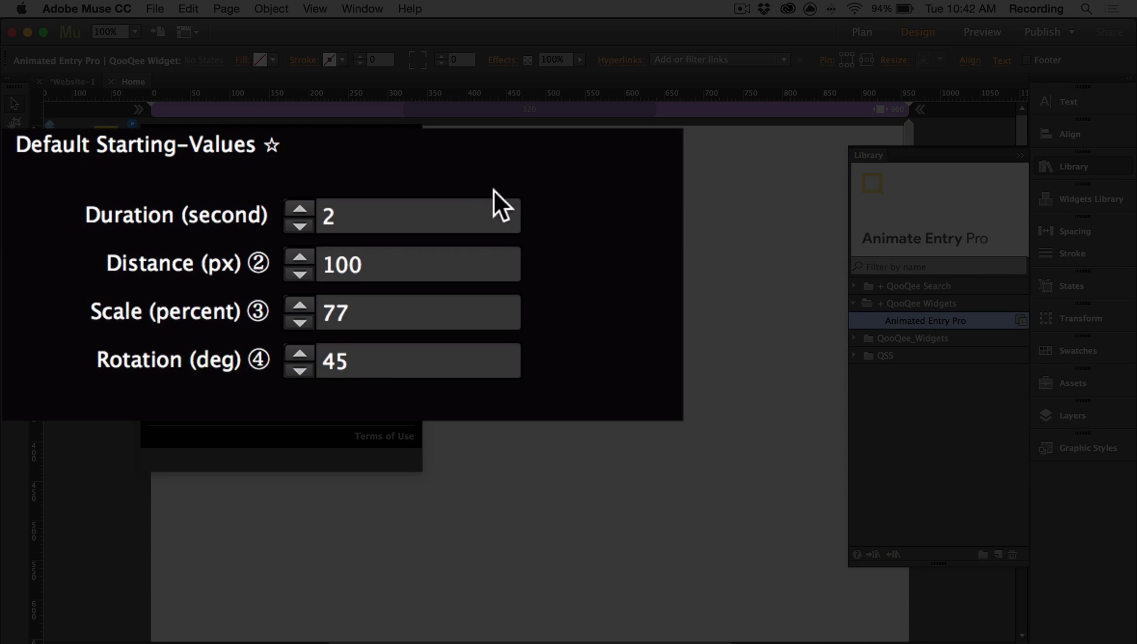
pyautogui.click(485, 208)
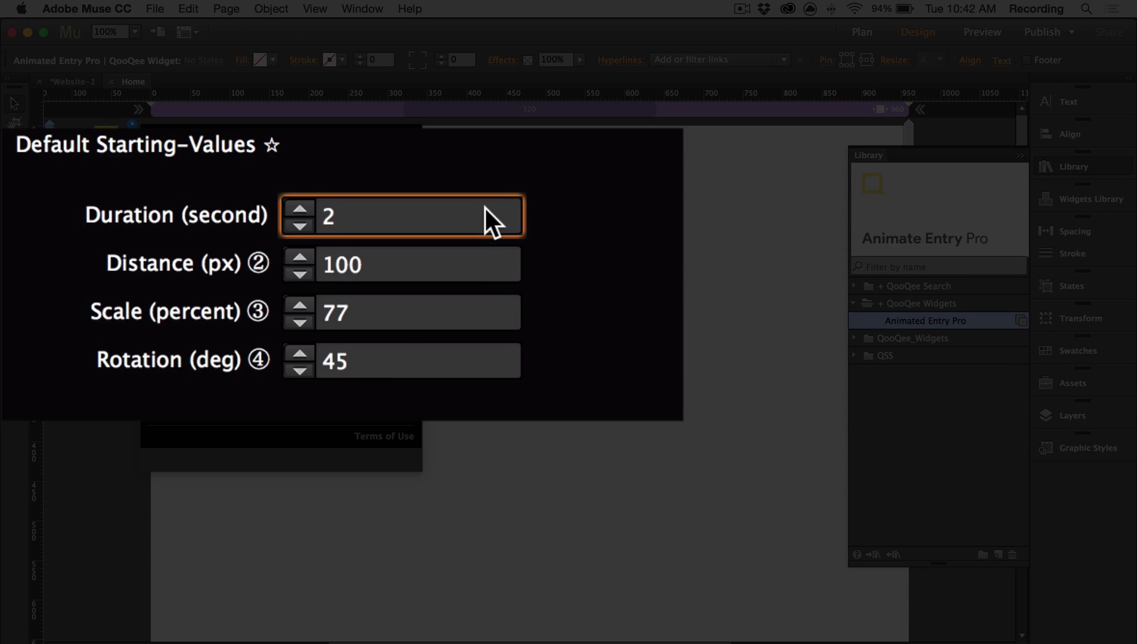
pyautogui.click(475, 271)
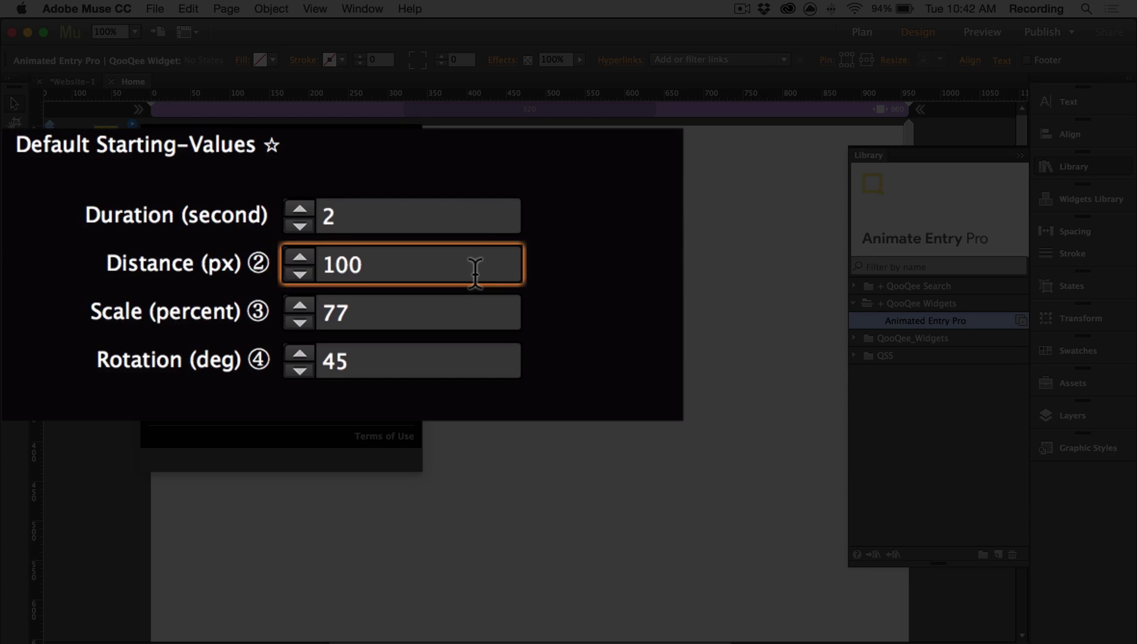
pyautogui.click(454, 219)
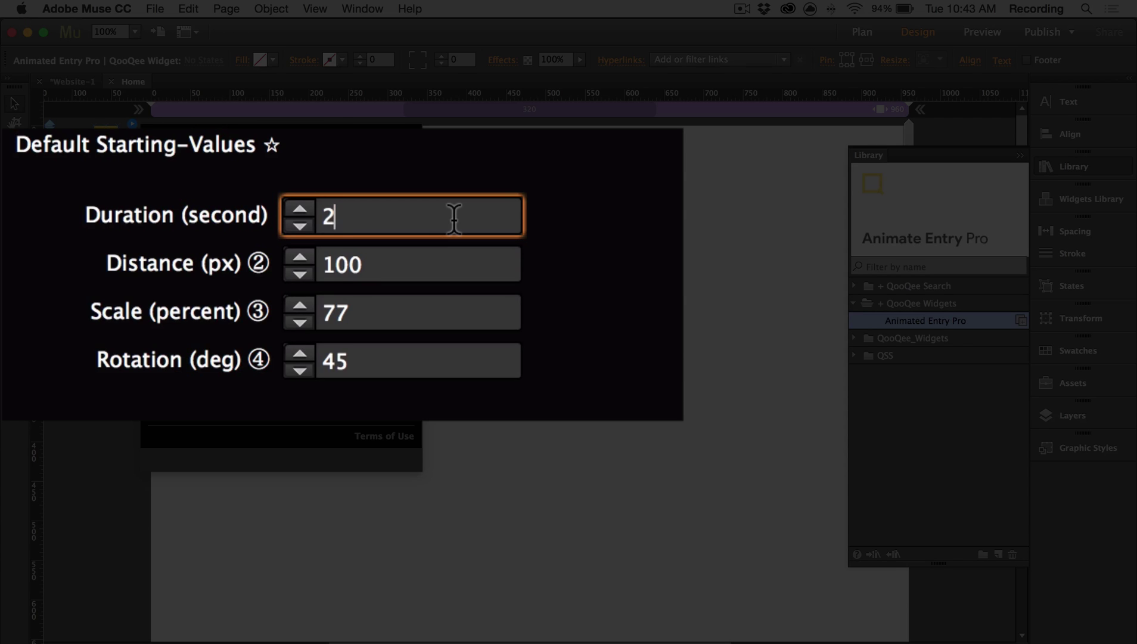
pyautogui.click(456, 264)
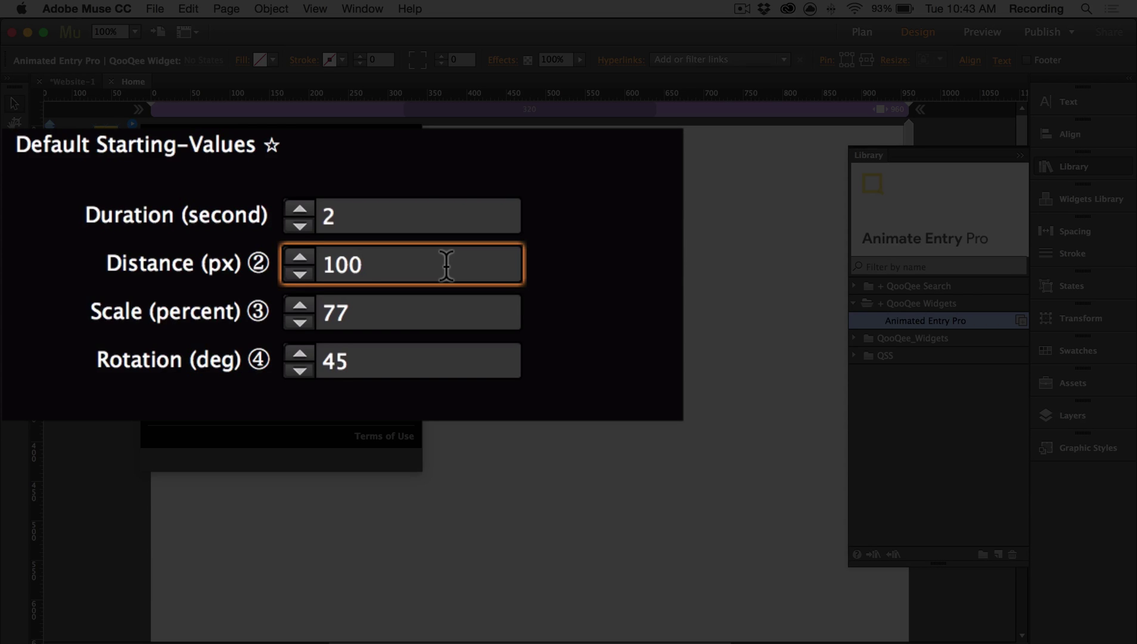
pyautogui.click(475, 322)
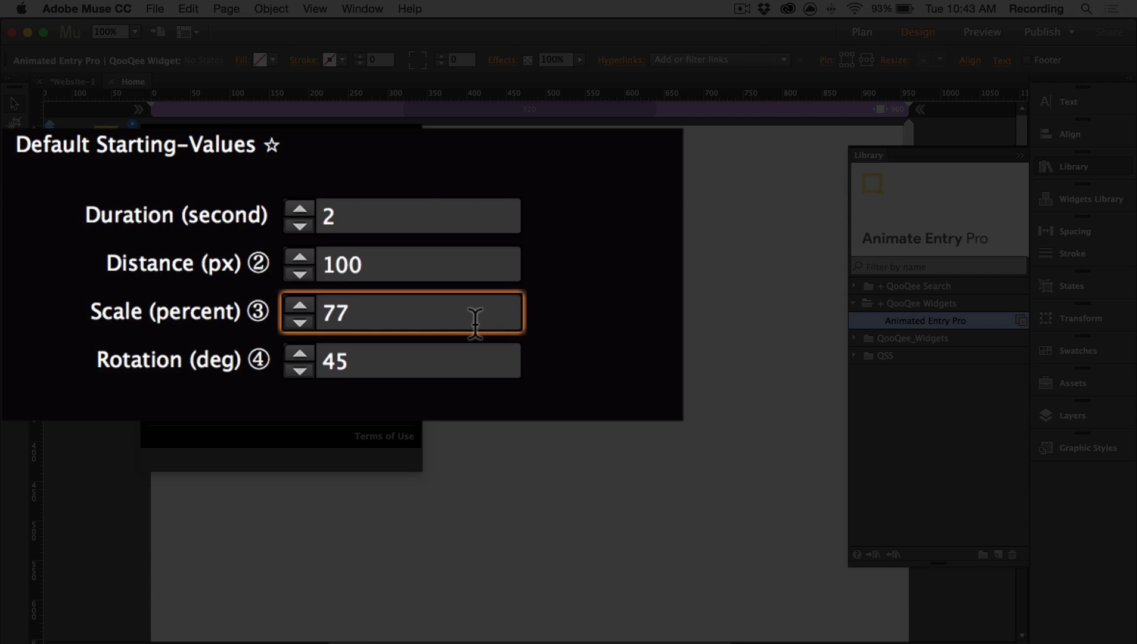
pyautogui.click(485, 365)
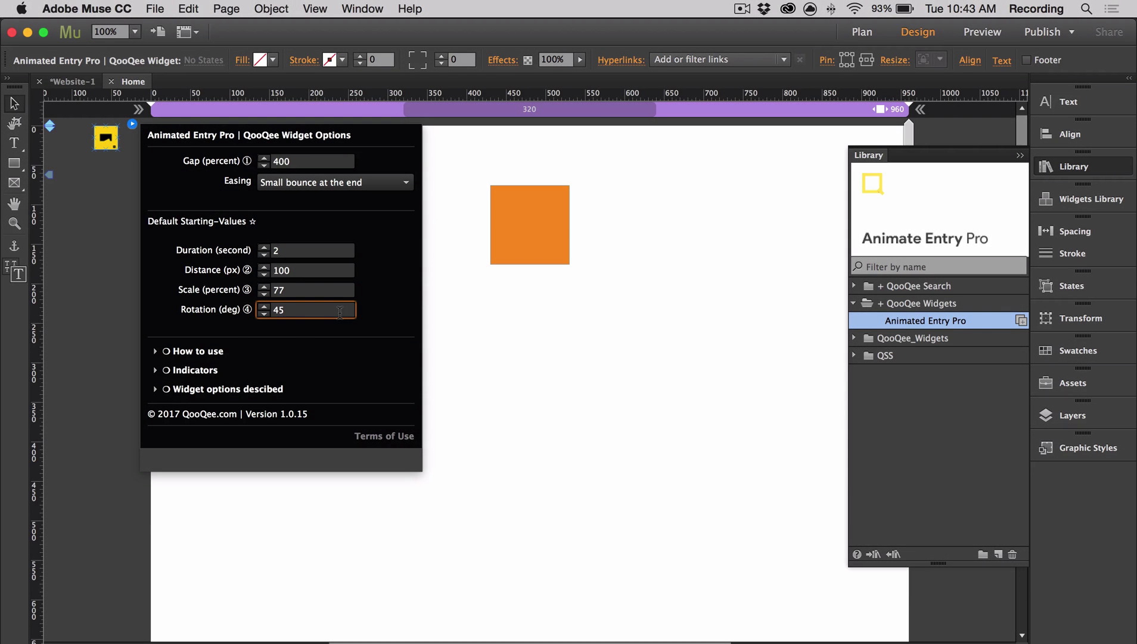
pyautogui.click(212, 370)
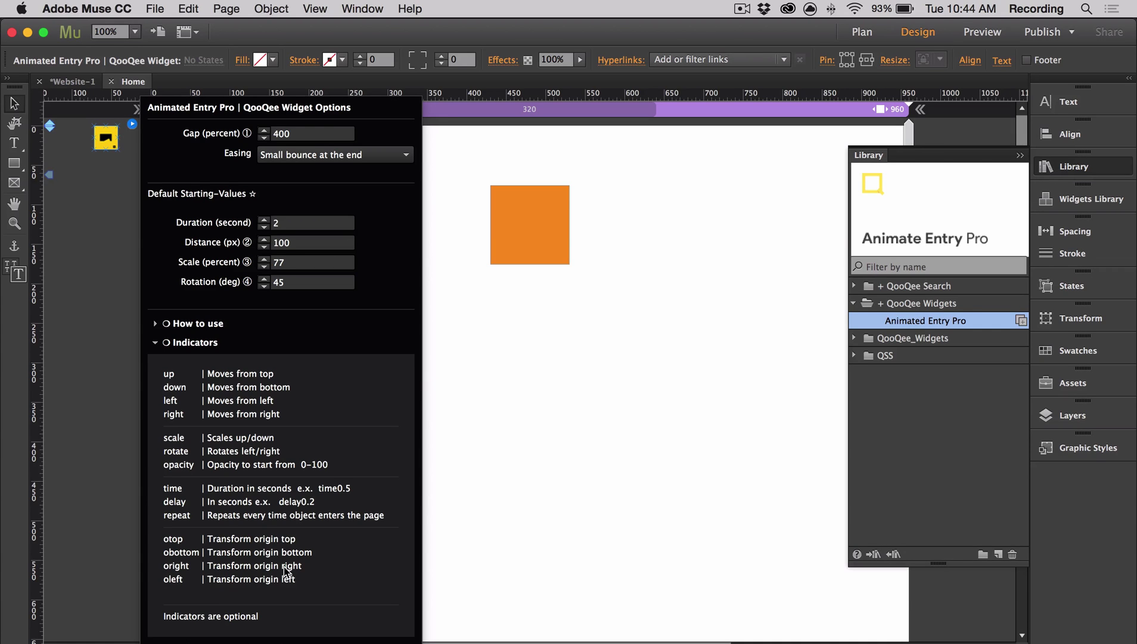
# Select the orange square and give it the hyperlink tooltip 'right'
pyautogui.click(546, 231)
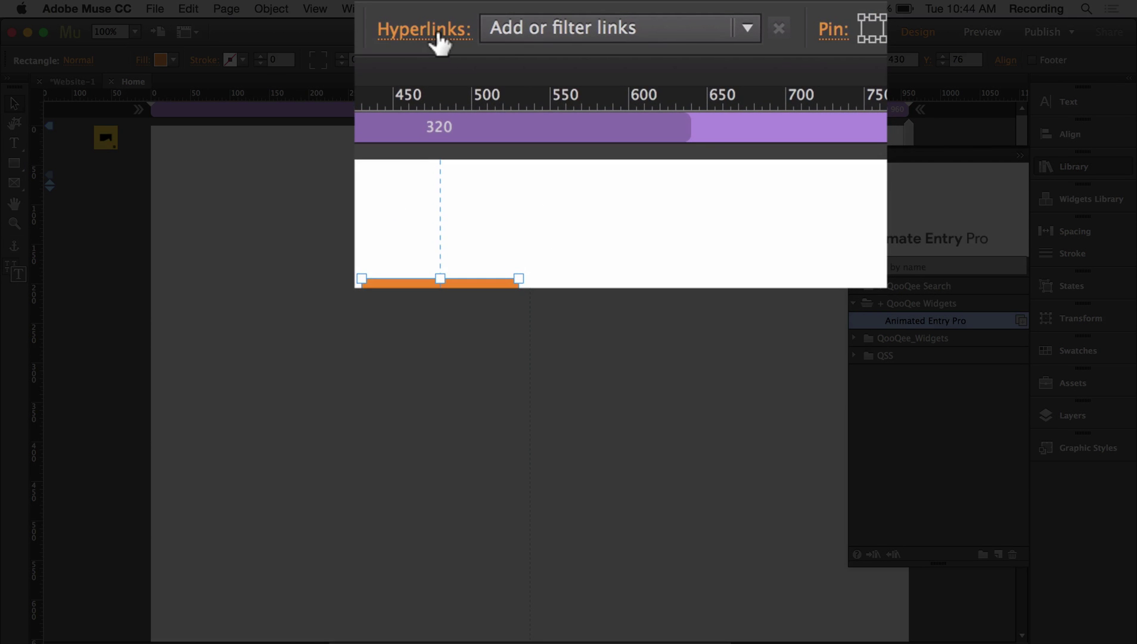
pyautogui.click(440, 43)
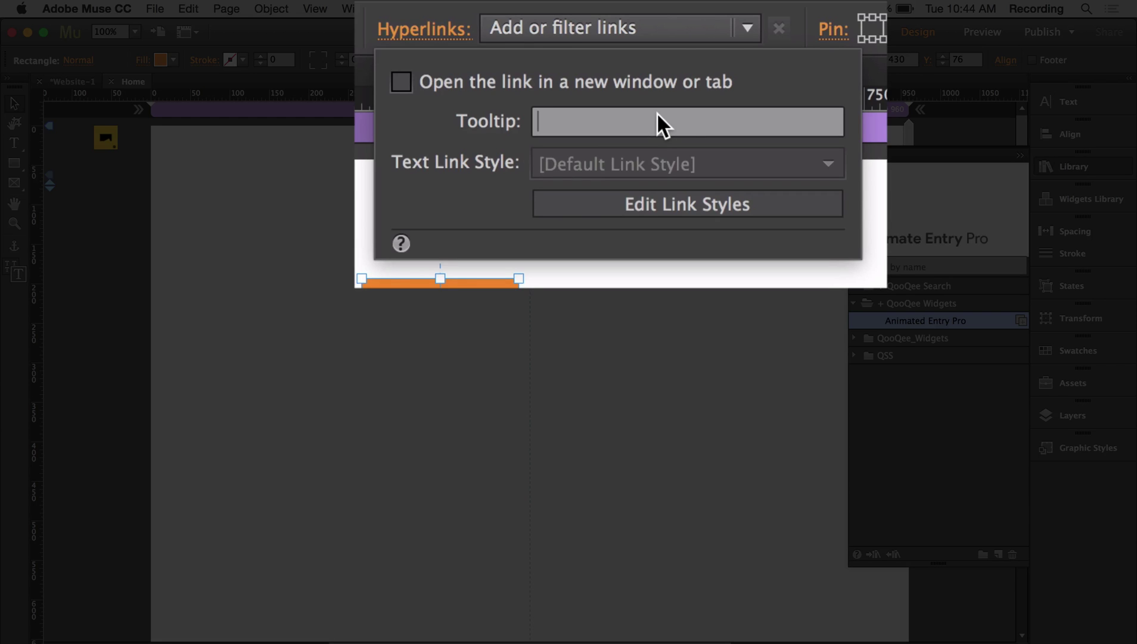
pyautogui.write('right')
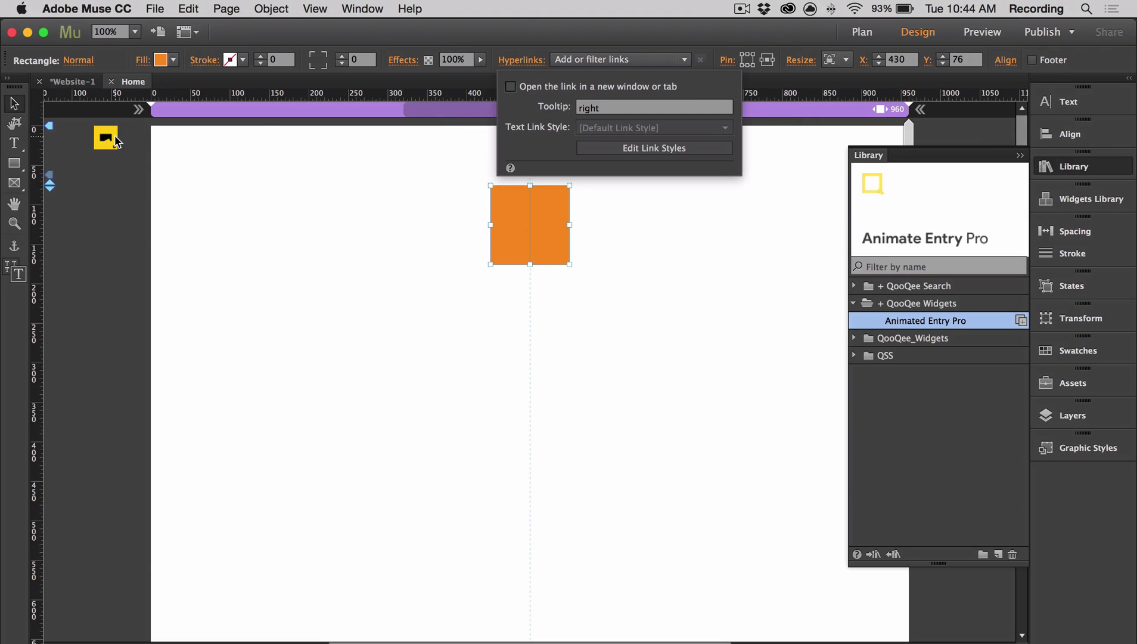
# Change the widget's Gap (percent) value from 400 to 200 and close its options
pyautogui.click(108, 136)
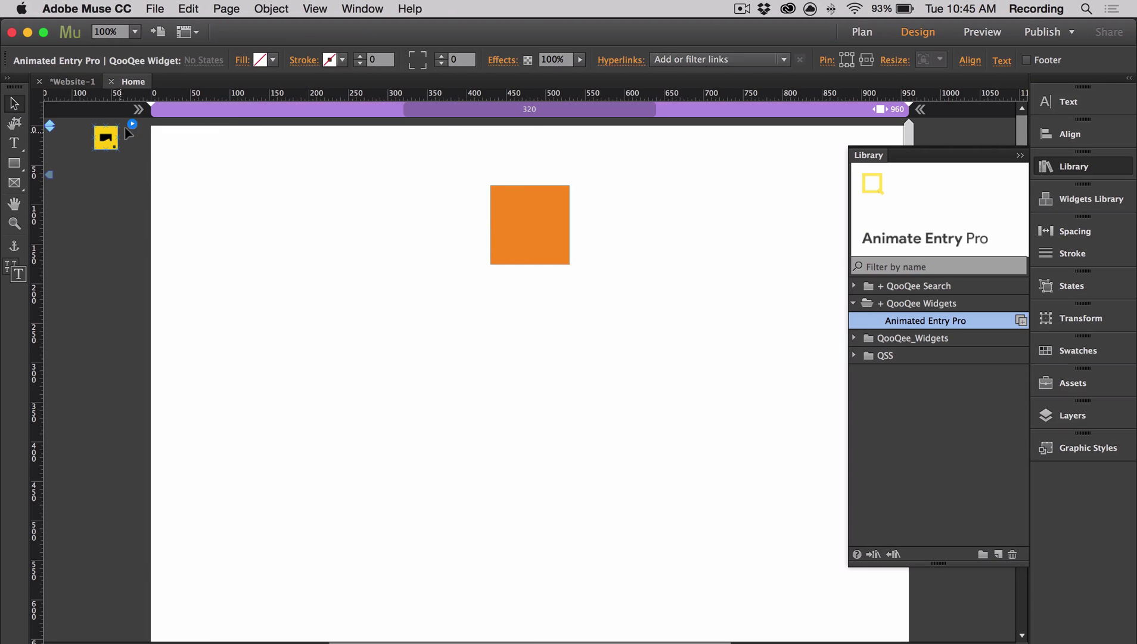
pyautogui.click(133, 124)
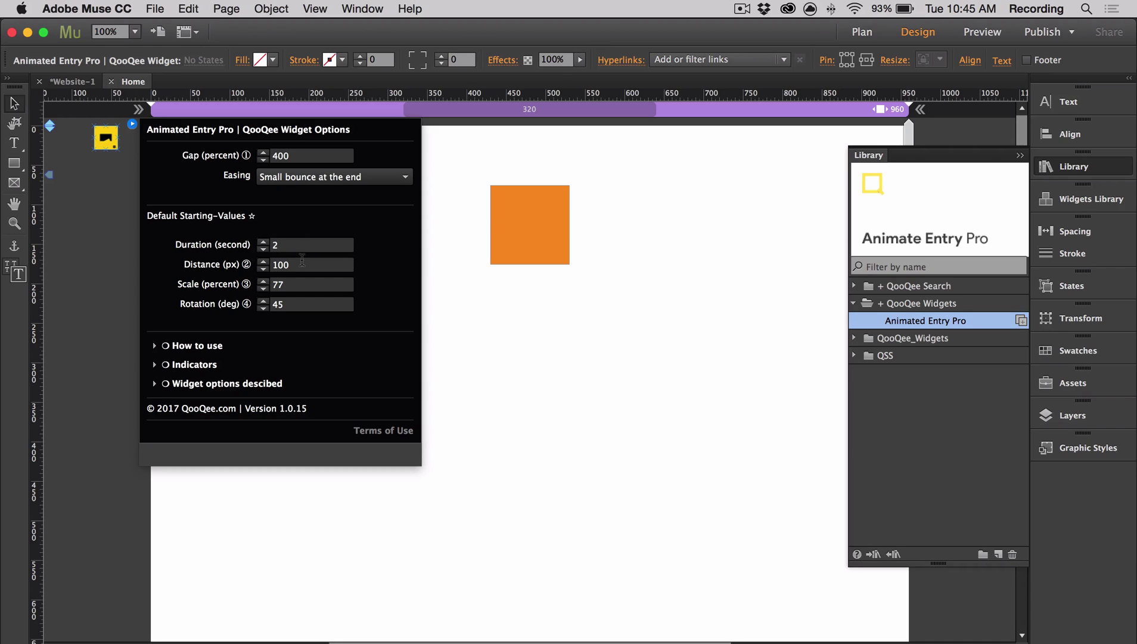
pyautogui.doubleClick(305, 157)
pyautogui.write('200')
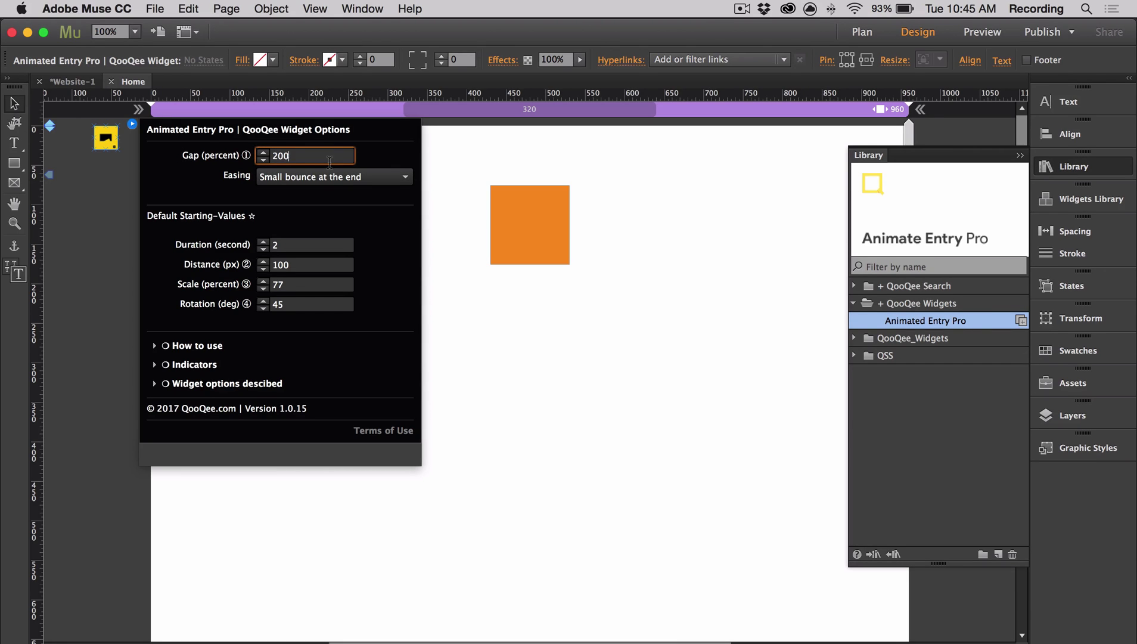
pyautogui.click(620, 218)
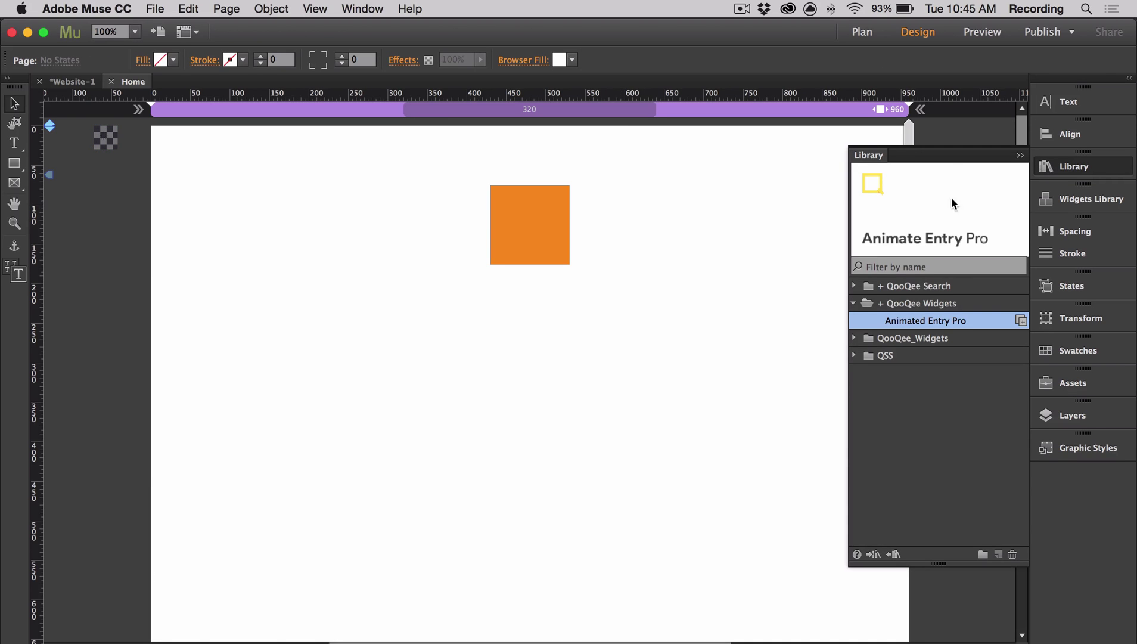
pyautogui.click(1049, 166)
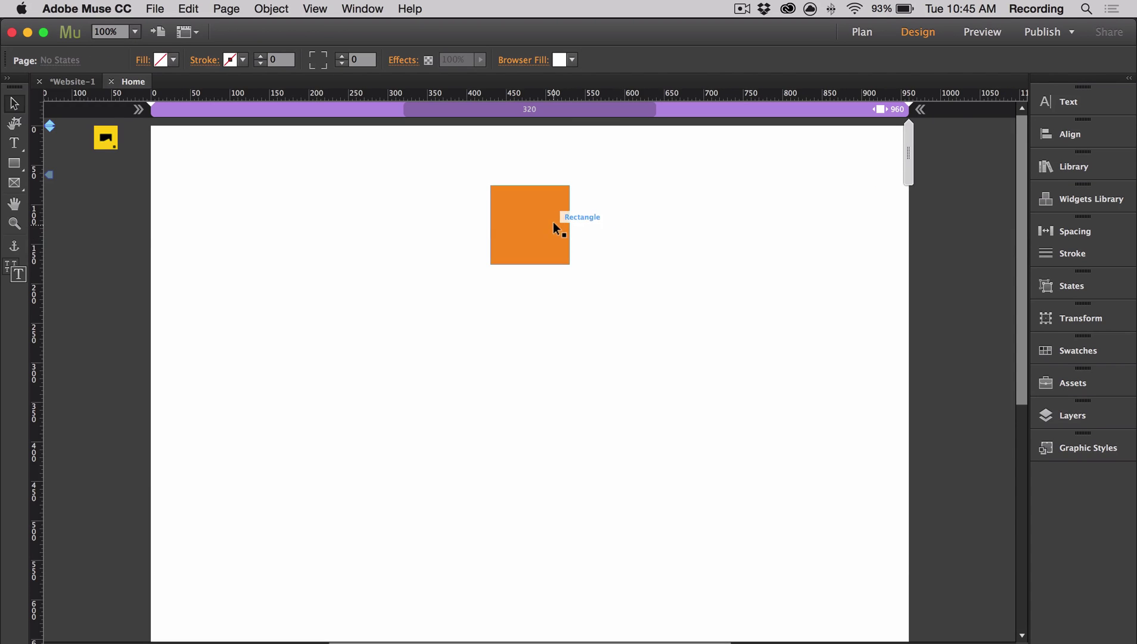
# Duplicate the orange square directly below it and set the copy's tooltip to 'right300'
pyautogui.moveTo(558, 229); pyautogui.dragTo(568, 338)
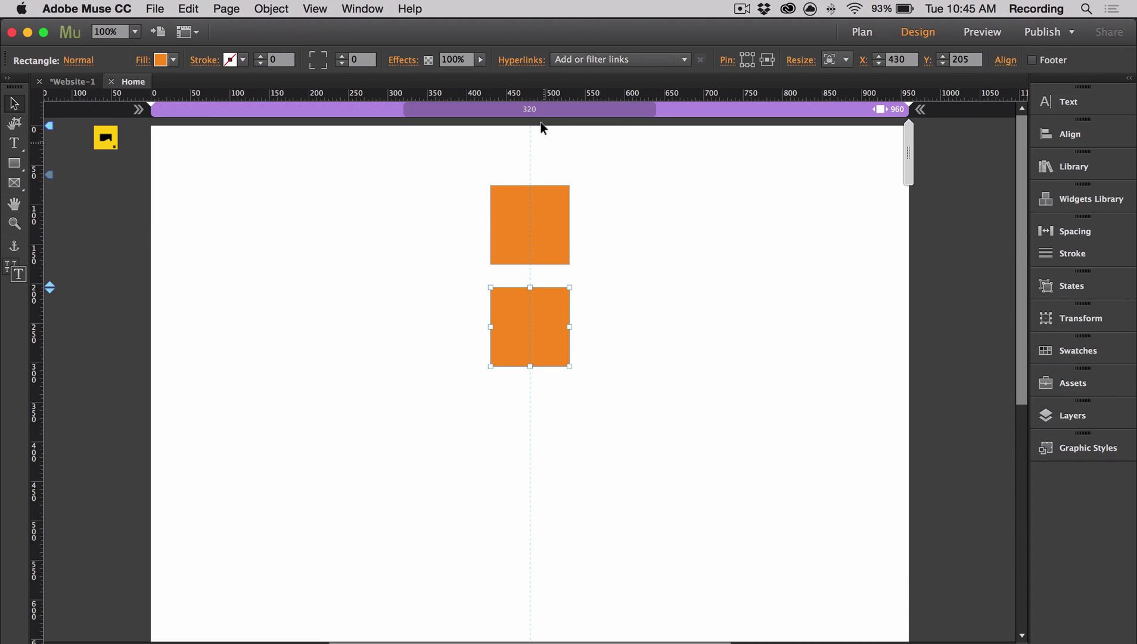
pyautogui.click(519, 61)
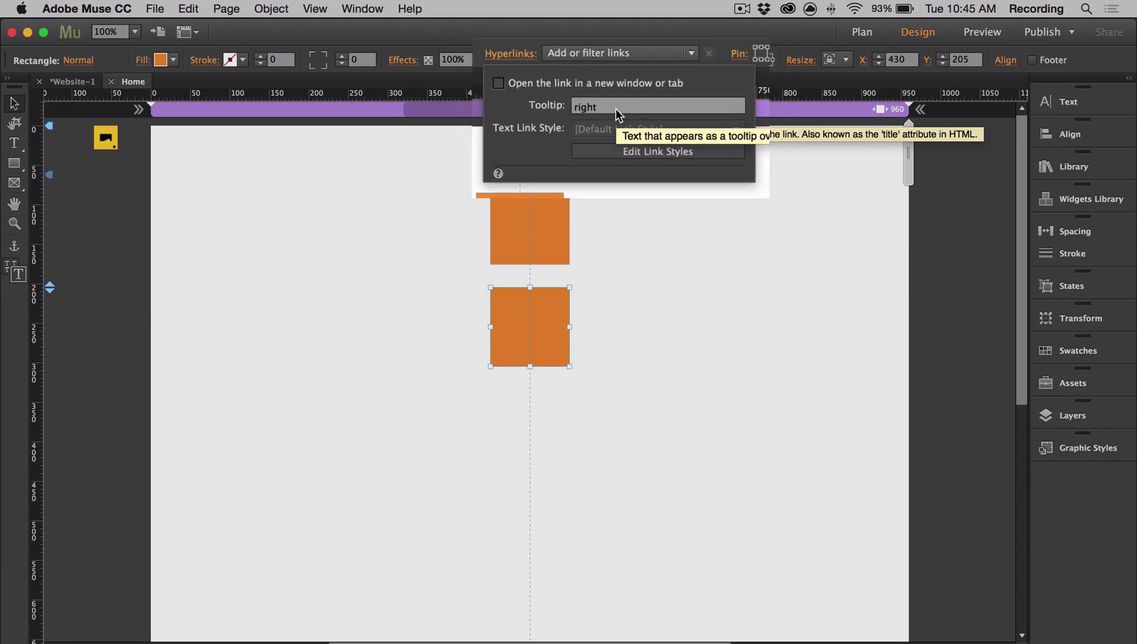
pyautogui.write('300')
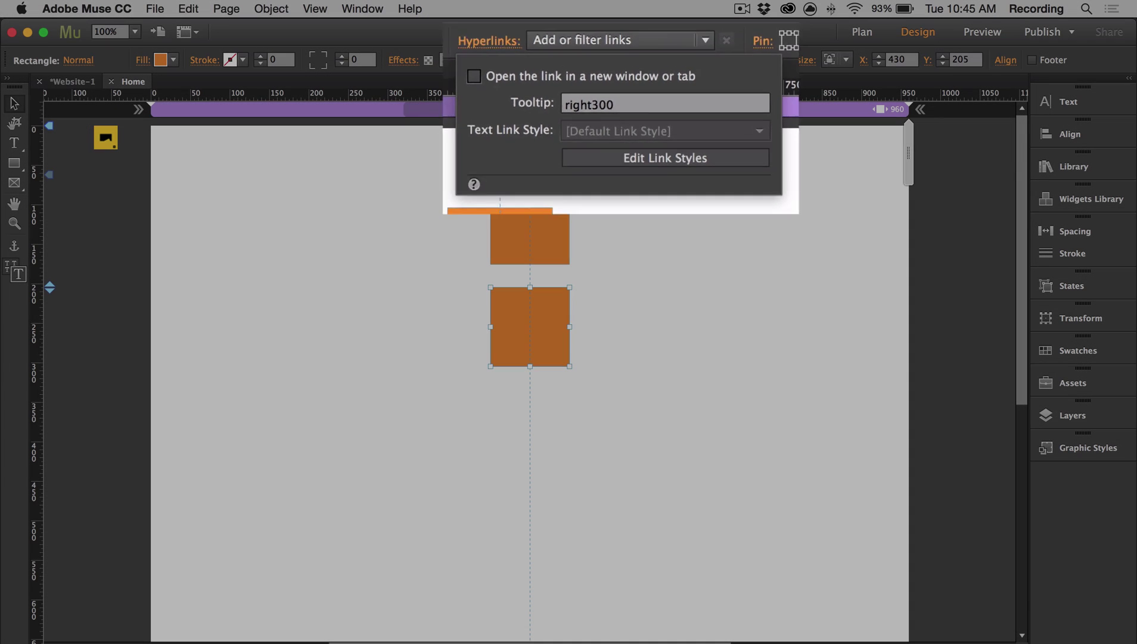
pyautogui.press('Return')
pyautogui.click(645, 360)
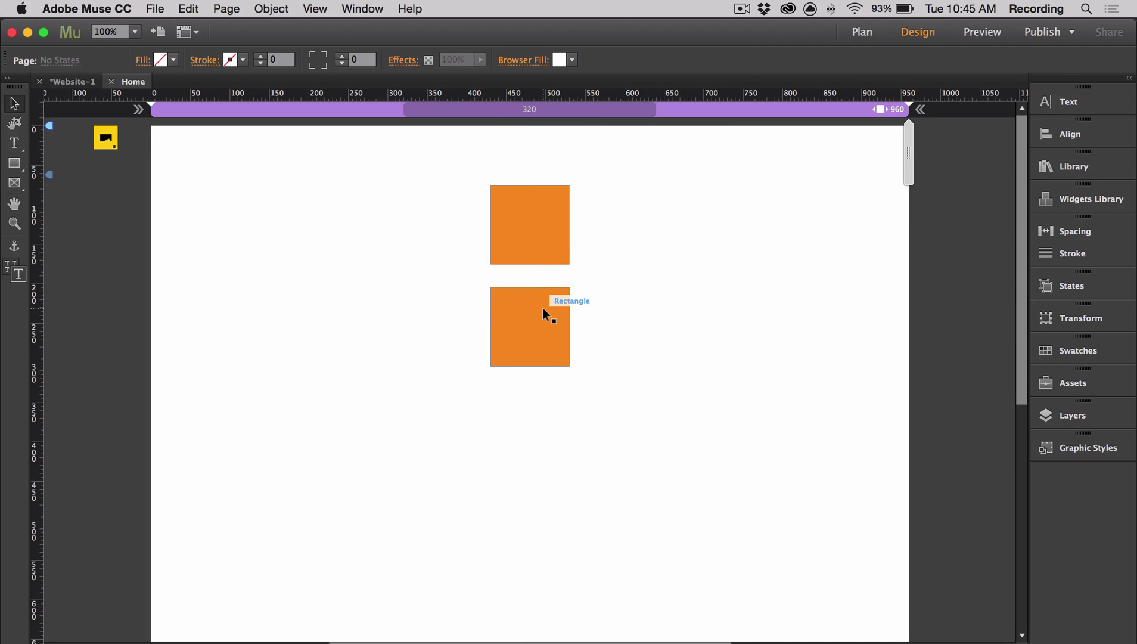
# Duplicate the middle square further down and change its tooltip to 'right500'
pyautogui.moveTo(542, 308); pyautogui.dragTo(544, 420)
pyautogui.click(523, 60)
pyautogui.click(598, 107)
pyautogui.press('Delete')
pyautogui.write('500')
pyautogui.click(745, 276)
# Preview the page with the three stacked orange squares in Chrome, then switch back to Muse
pyautogui.press('super+shift+e')
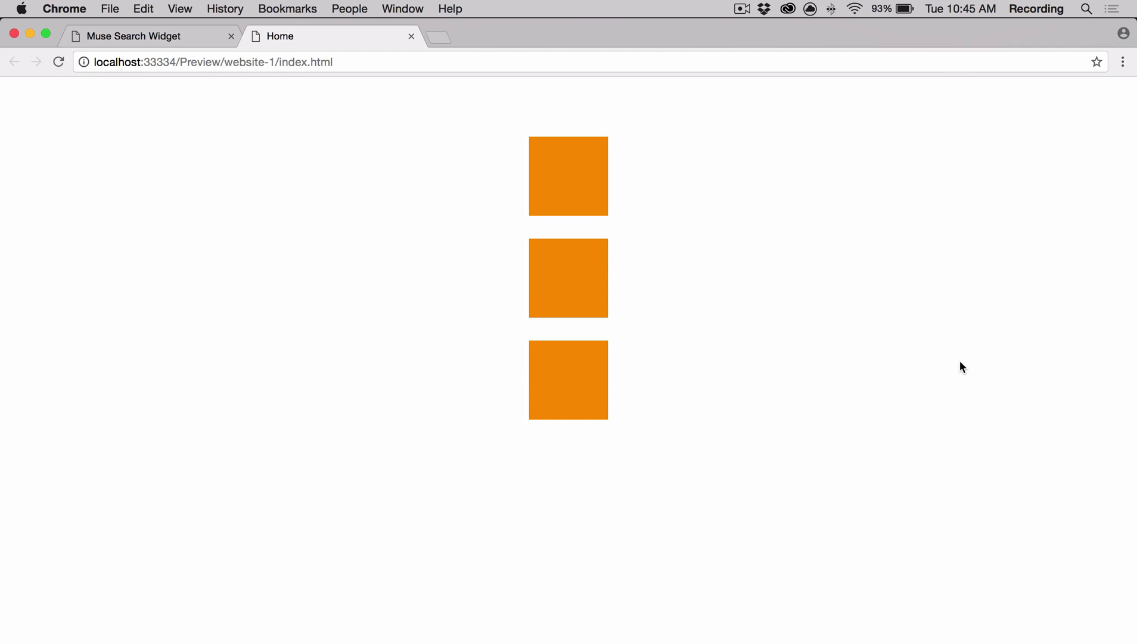
pyautogui.press('super+Tab')
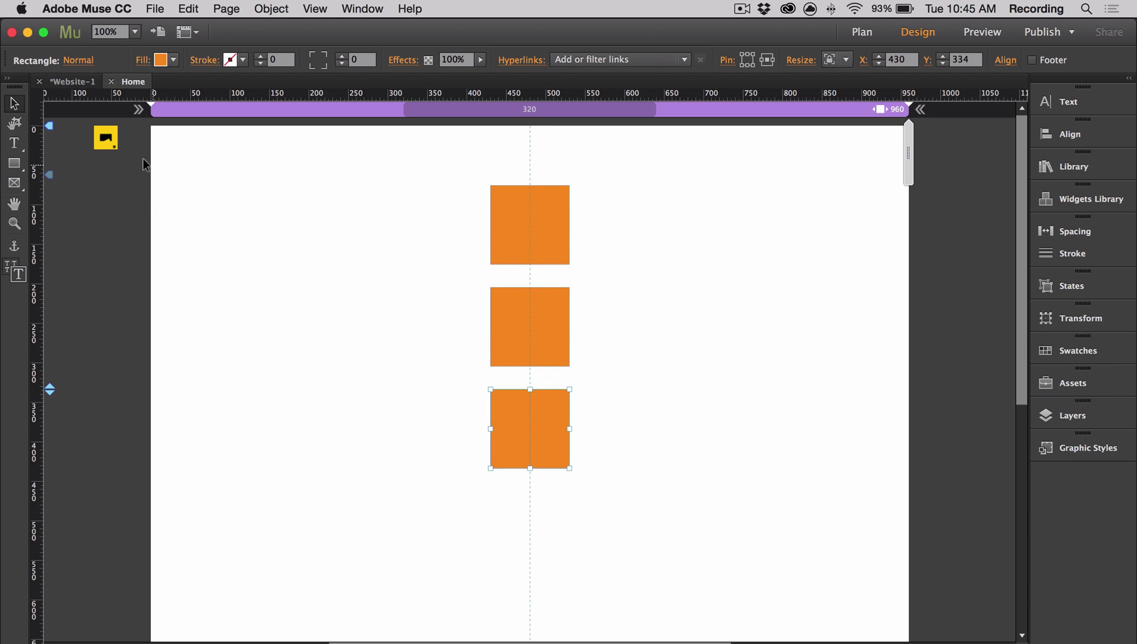
# Check the widget's default duration, then append 'time5' to the top square's tooltip
pyautogui.click(113, 147)
pyautogui.click(132, 125)
pyautogui.click(310, 246)
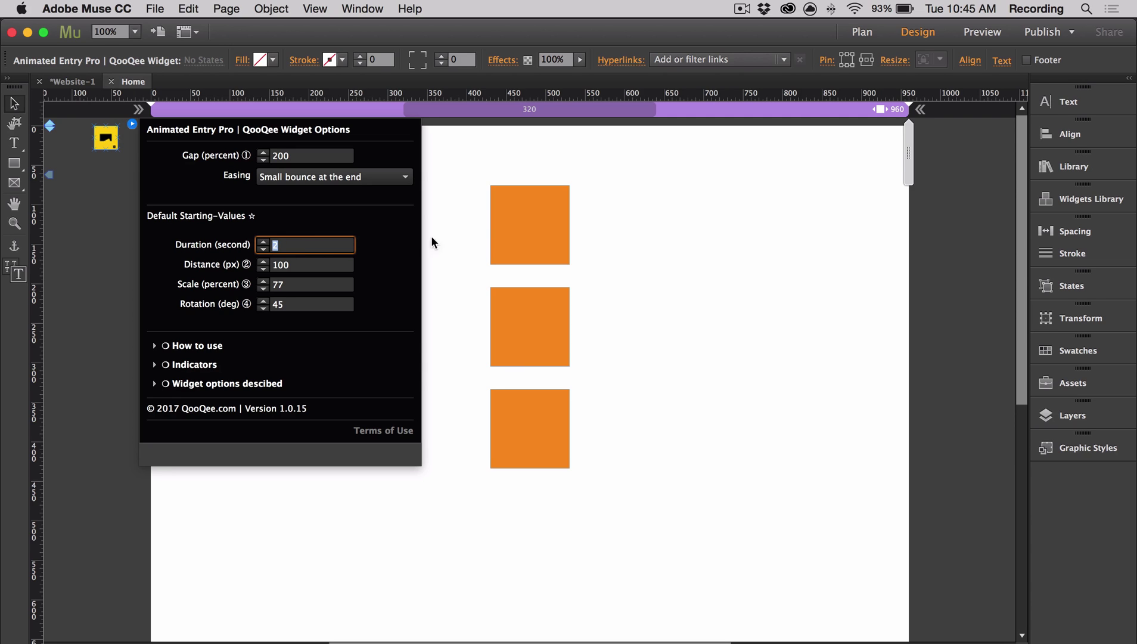
pyautogui.click(533, 240)
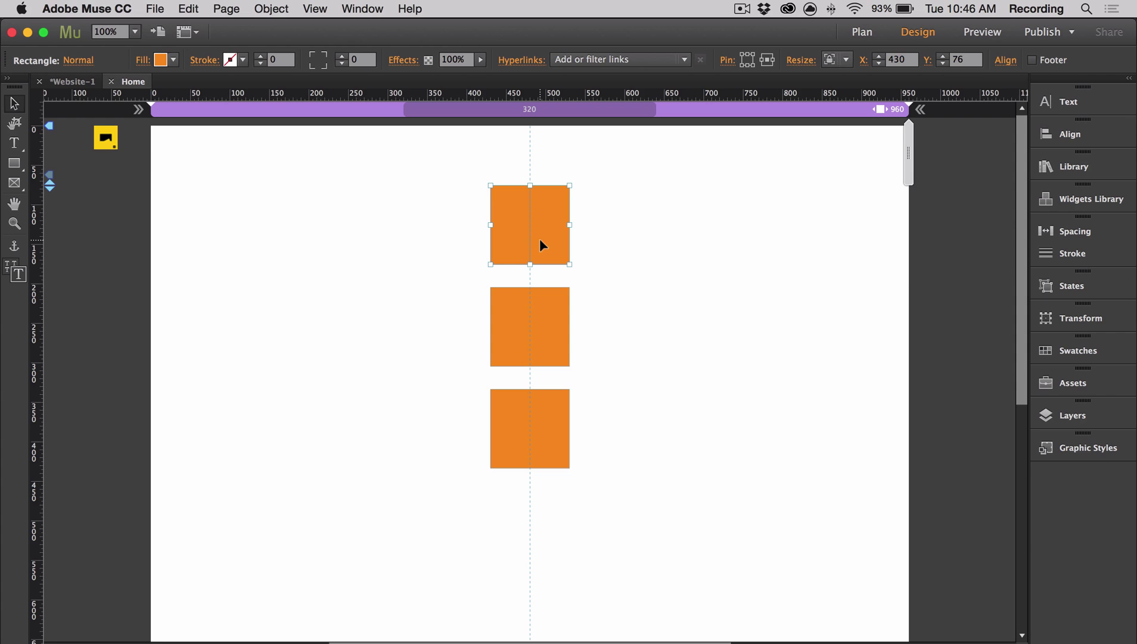
pyautogui.click(528, 63)
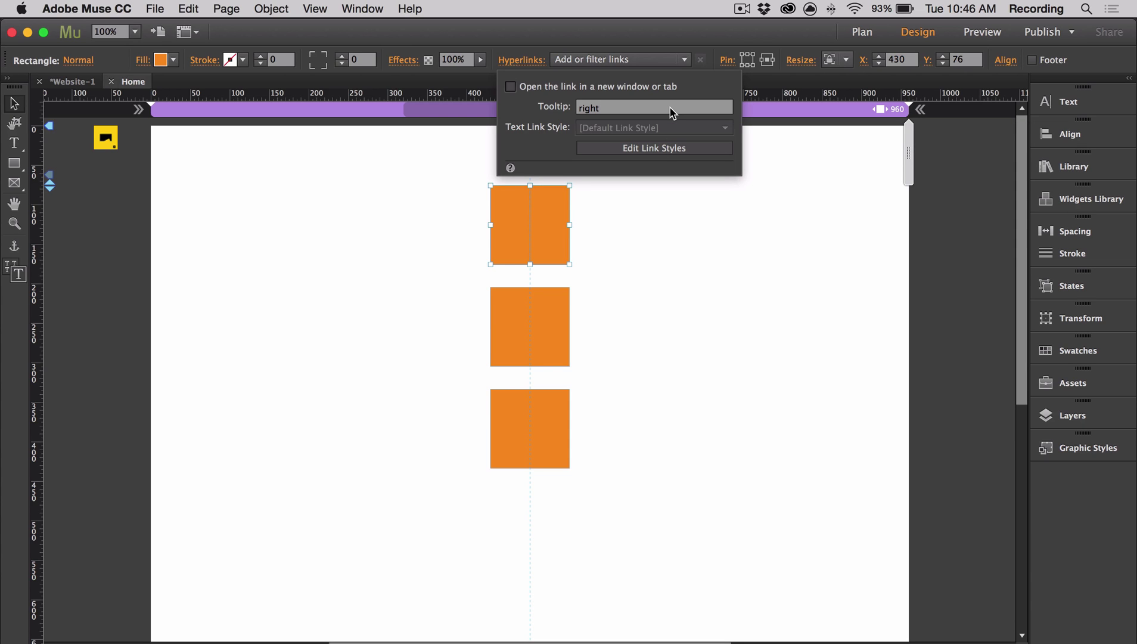
pyautogui.write('time5')
pyautogui.click(549, 308)
# Append 'time5 delay.5' to the middle square's tooltip
pyautogui.click(550, 329)
pyautogui.click(510, 61)
pyautogui.write('time5')
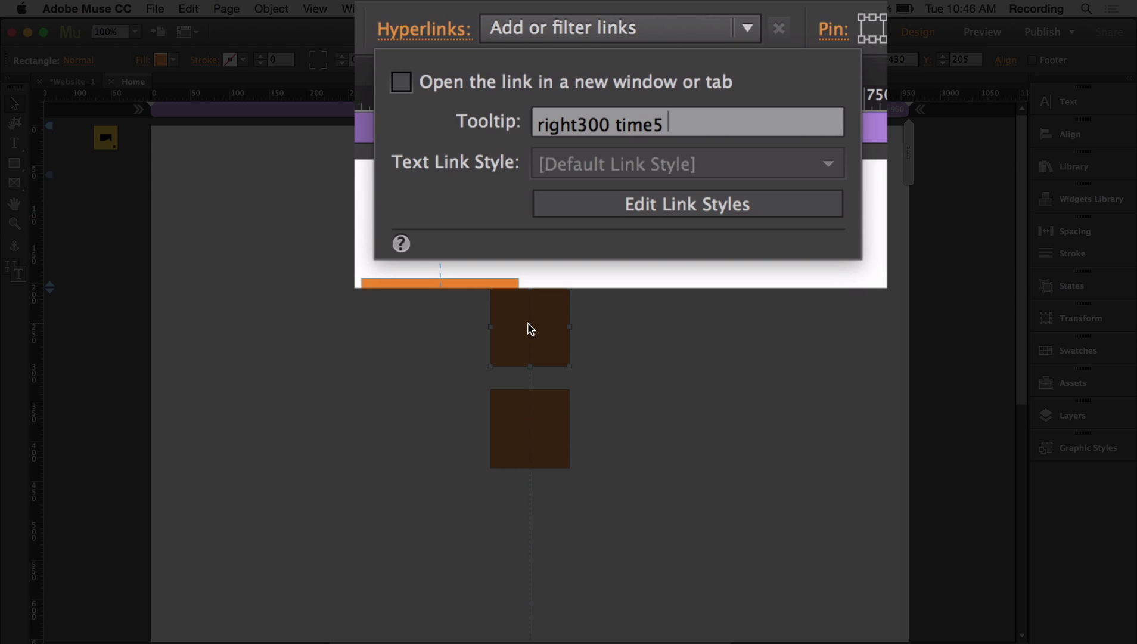
pyautogui.write(' delay.5')
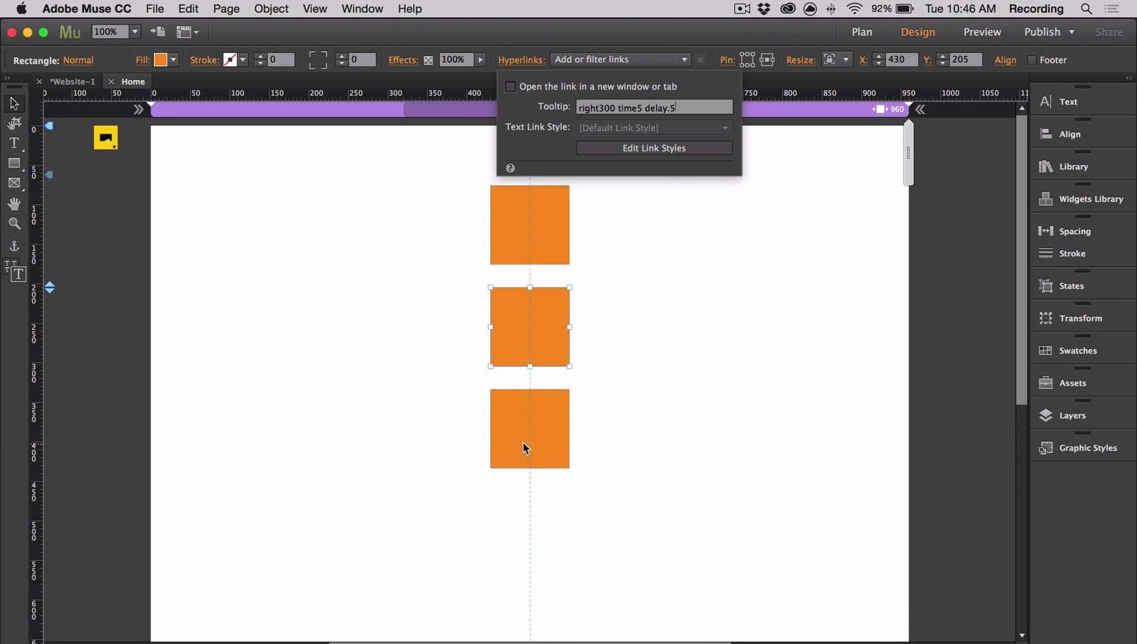
pyautogui.press('Return')
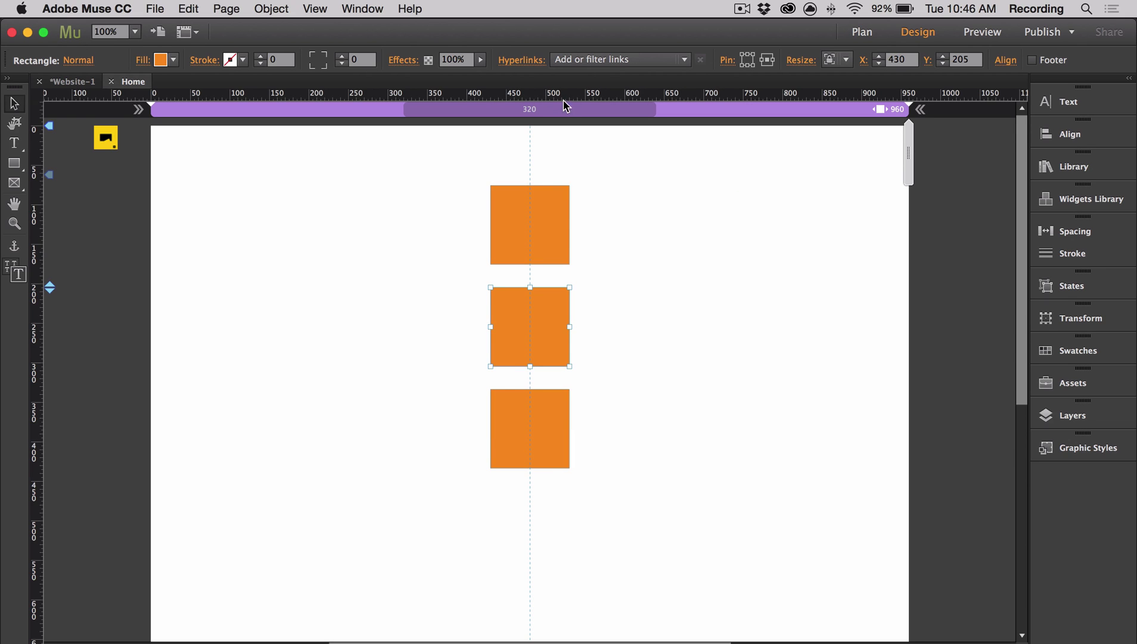
pyautogui.click(528, 64)
pyautogui.click(528, 64)
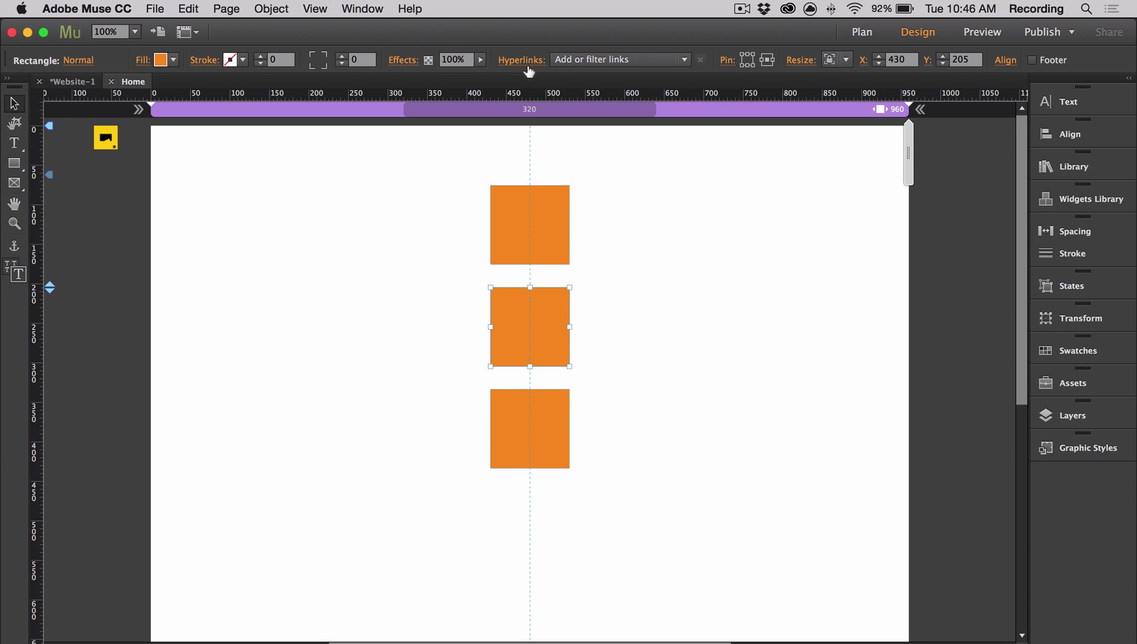
# Append 'time5 delay1' to the bottom square's tooltip
pyautogui.click(550, 407)
pyautogui.click(535, 70)
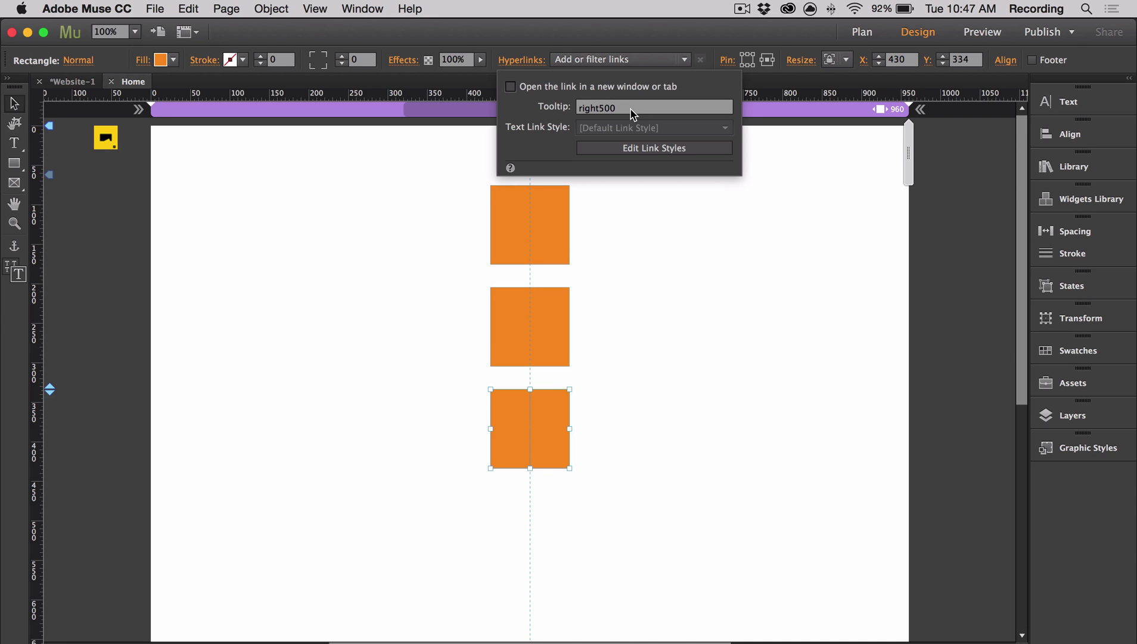
pyautogui.write('time5')
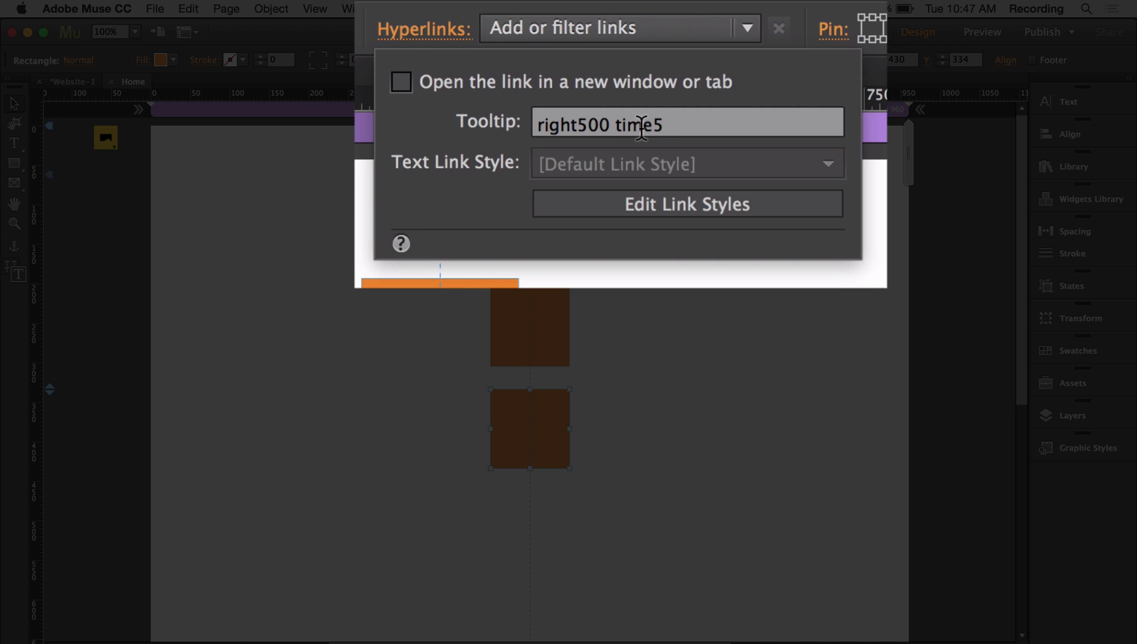
pyautogui.write(' delay1')
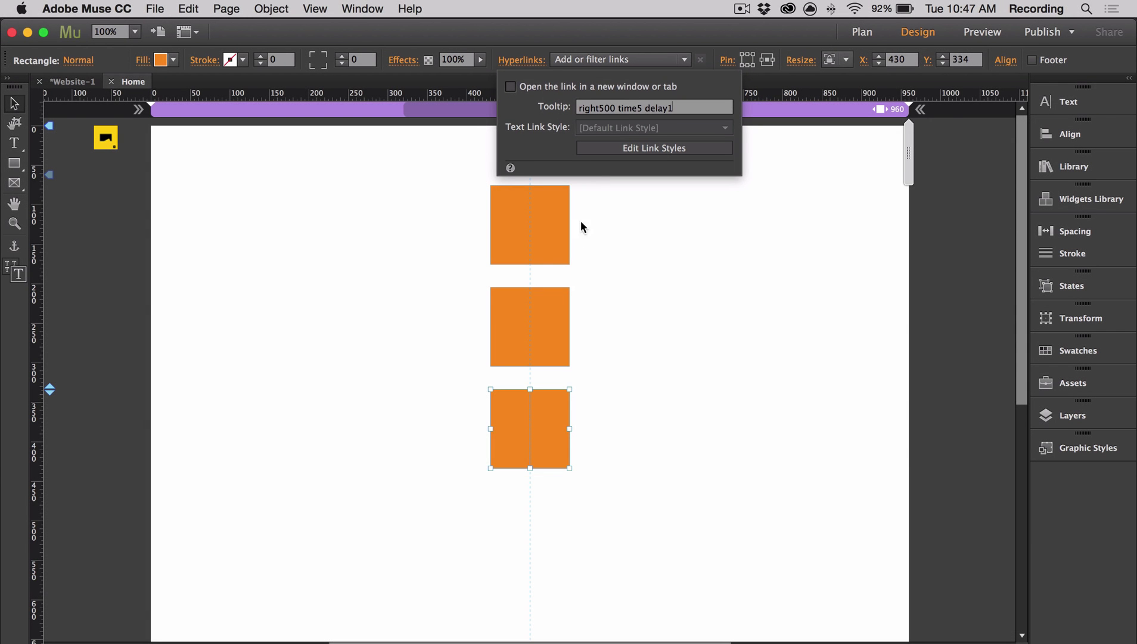
pyautogui.click(551, 316)
pyautogui.click(556, 324)
# Check the middle square's tooltip, watch the updated animations in Chrome, then return to Muse
pyautogui.click(519, 64)
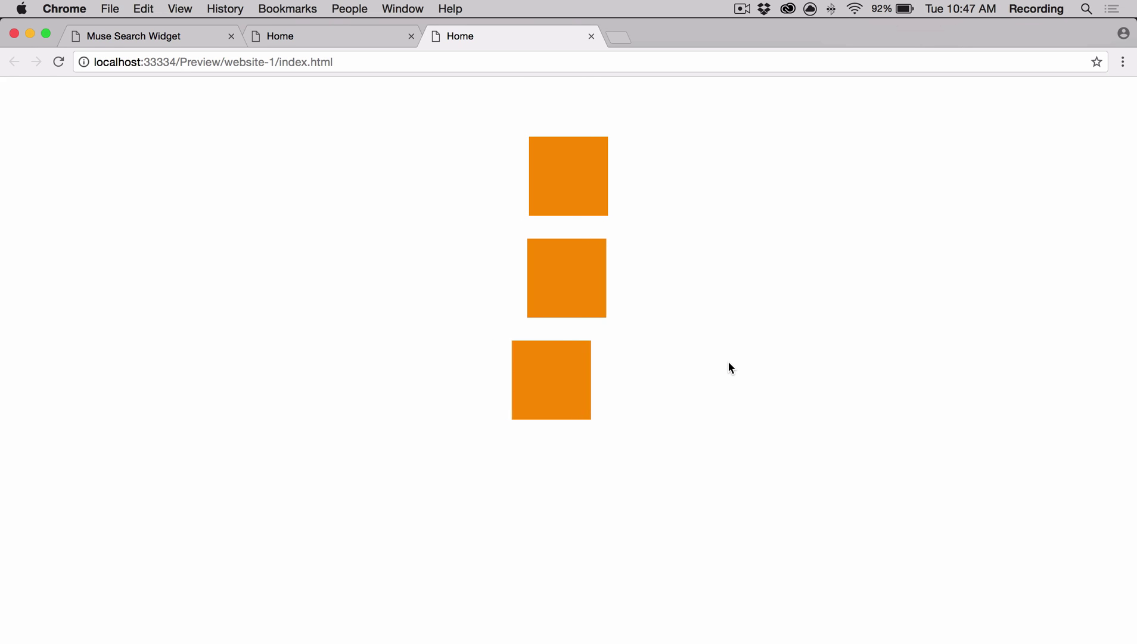
pyautogui.press('super+Tab')
pyautogui.press('super+Tab')
pyautogui.press('super+shift+Tab')
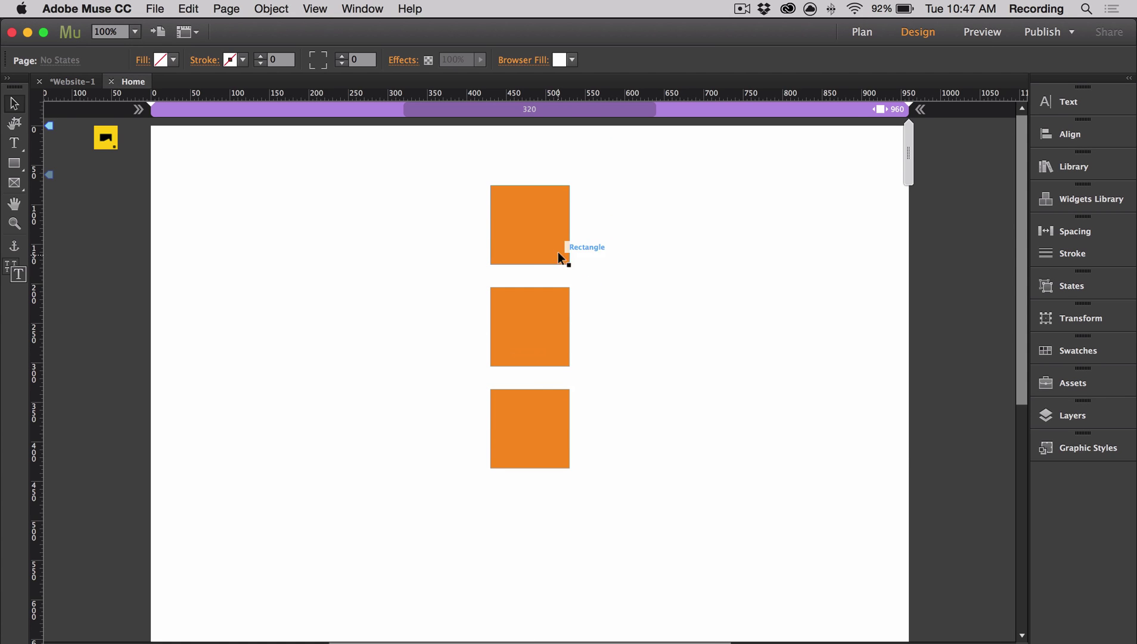
pyautogui.click(525, 240)
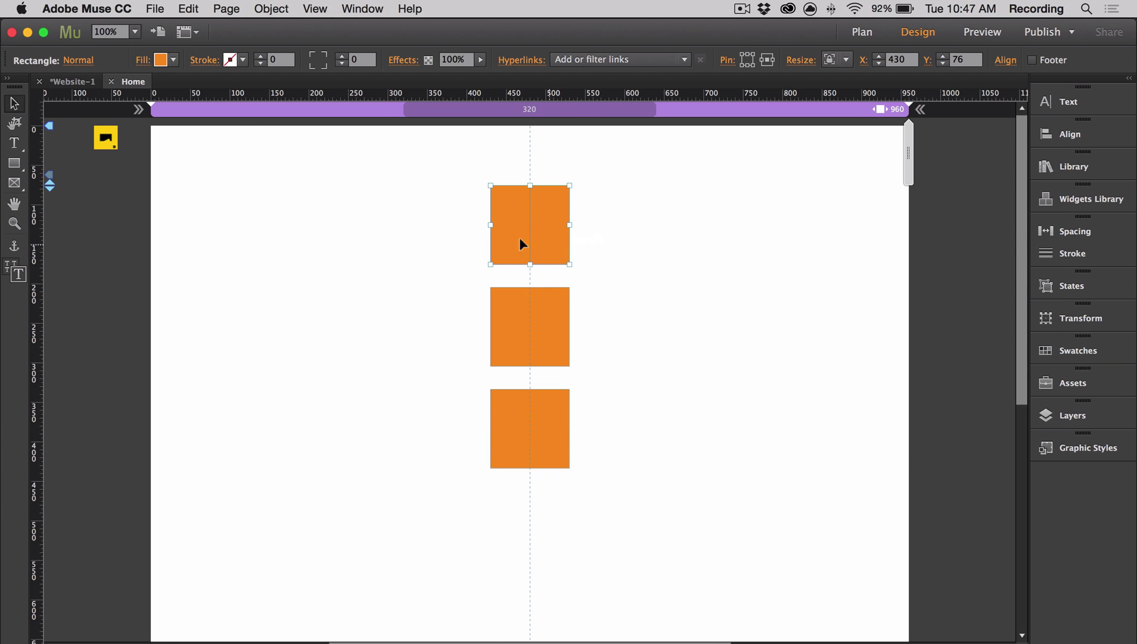
pyautogui.click(115, 147)
pyautogui.click(132, 124)
pyautogui.click(163, 366)
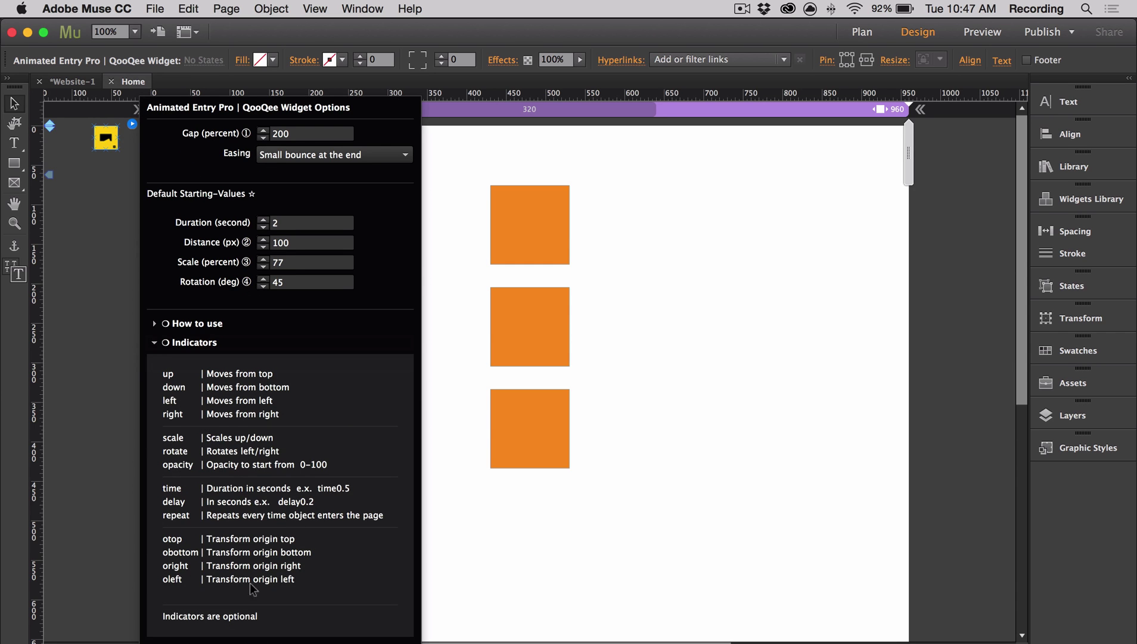
pyautogui.click(653, 410)
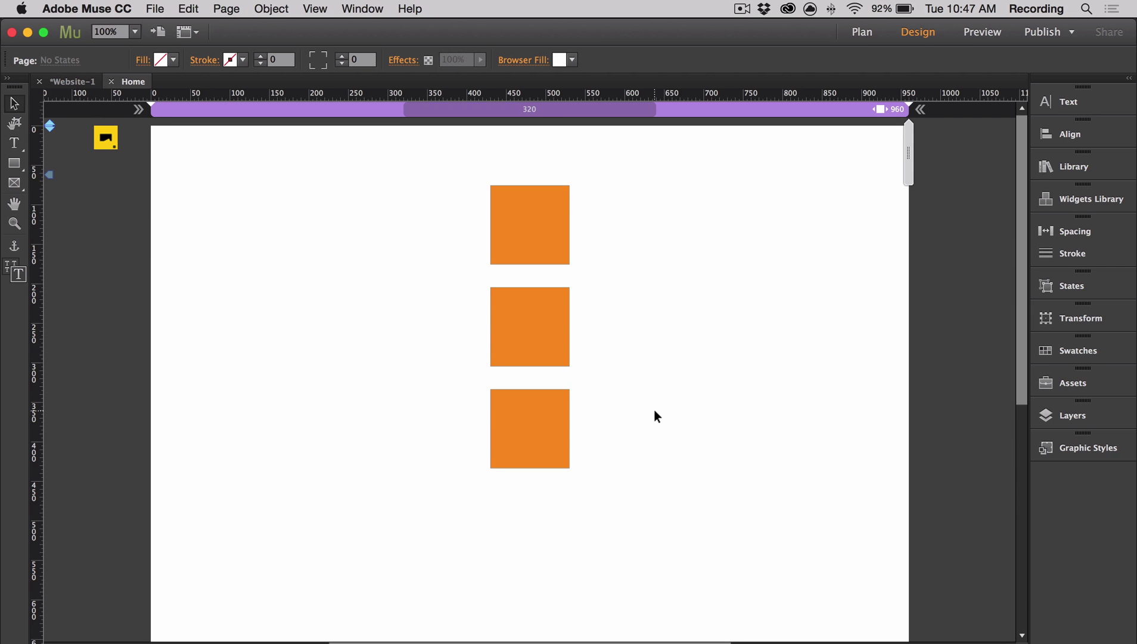
# Draw a large square left of the orange squares and fill it magenta
pyautogui.click(14, 163)
pyautogui.moveTo(205, 186)
pyautogui.mouseDown()
pyautogui.moveTo(490, 188)
pyautogui.moveTo(346, 327)
pyautogui.moveTo(371, 352)
pyautogui.mouseUp()
pyautogui.click(173, 60)
pyautogui.click(360, 121)
# Start the magenta square's hyperlink tooltip with 'lineup'
pyautogui.click(17, 105)
pyautogui.click(510, 62)
pyautogui.write('lineu')
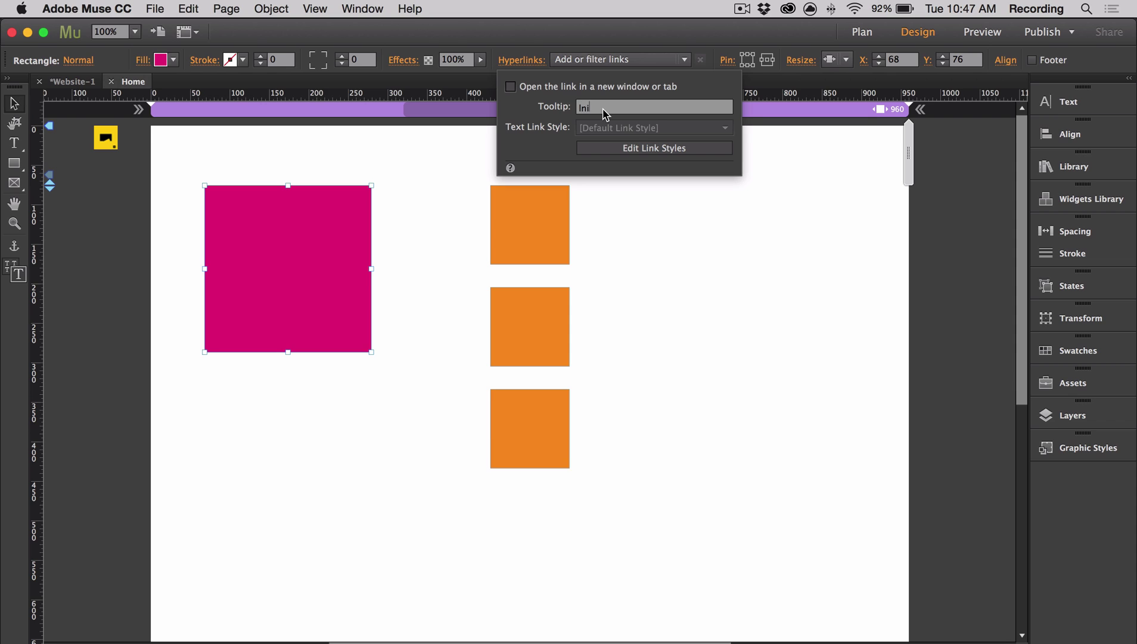
pyautogui.write('p')
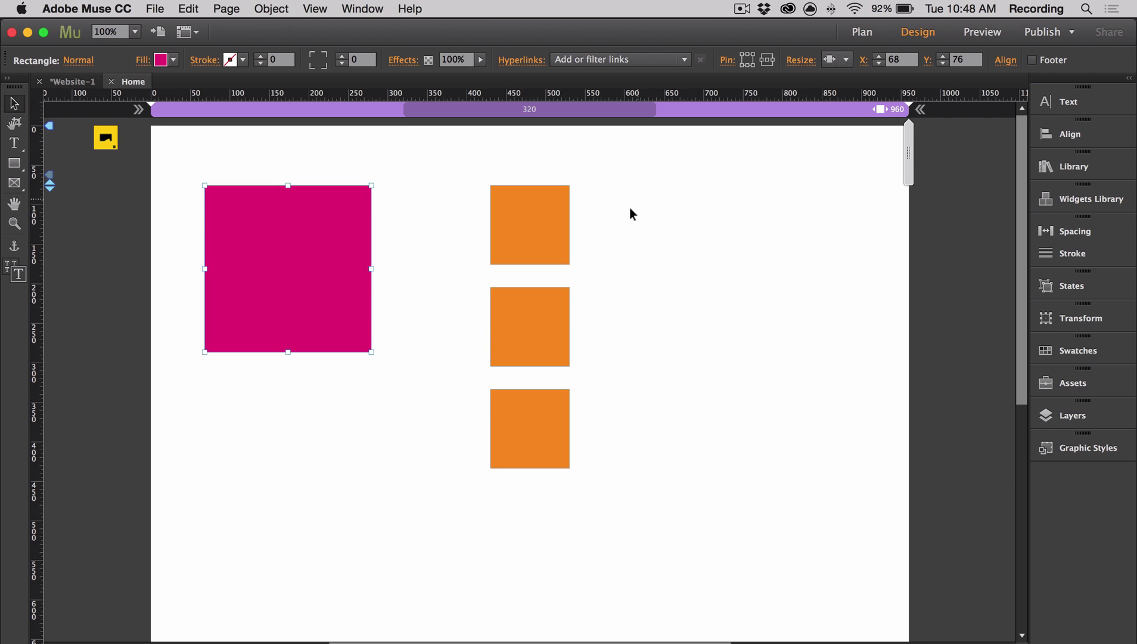
# Drag the top and bottom orange squares onto the middle one so all three overlap
pyautogui.moveTo(545, 238); pyautogui.dragTo(595, 305)
pyautogui.click(563, 426)
pyautogui.moveTo(535, 443); pyautogui.dragTo(587, 352)
pyautogui.click(738, 437)
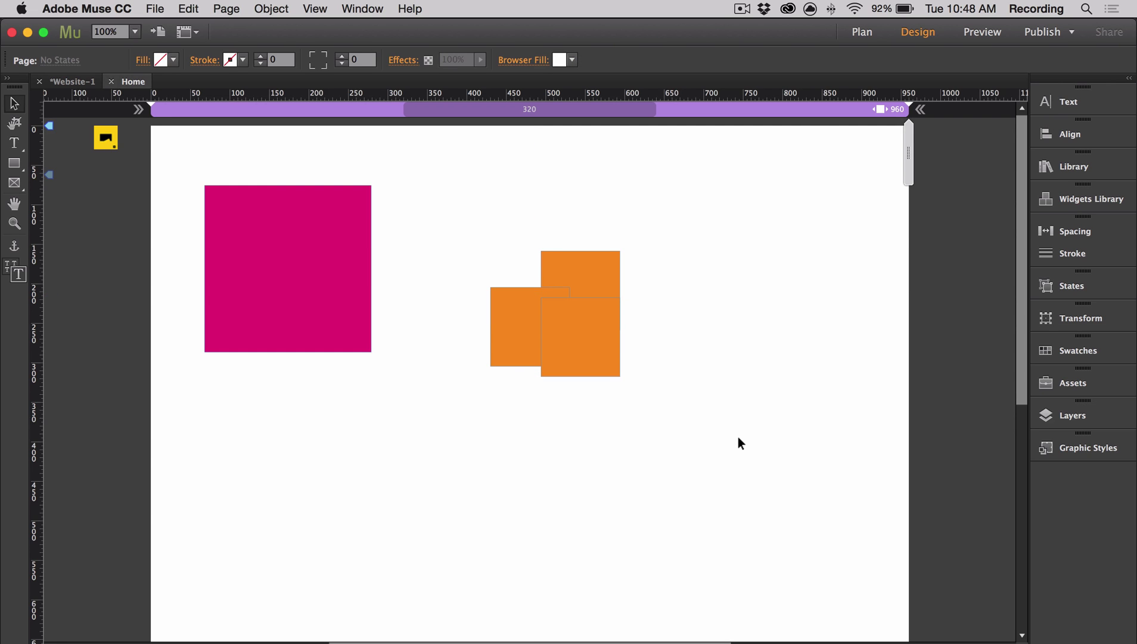